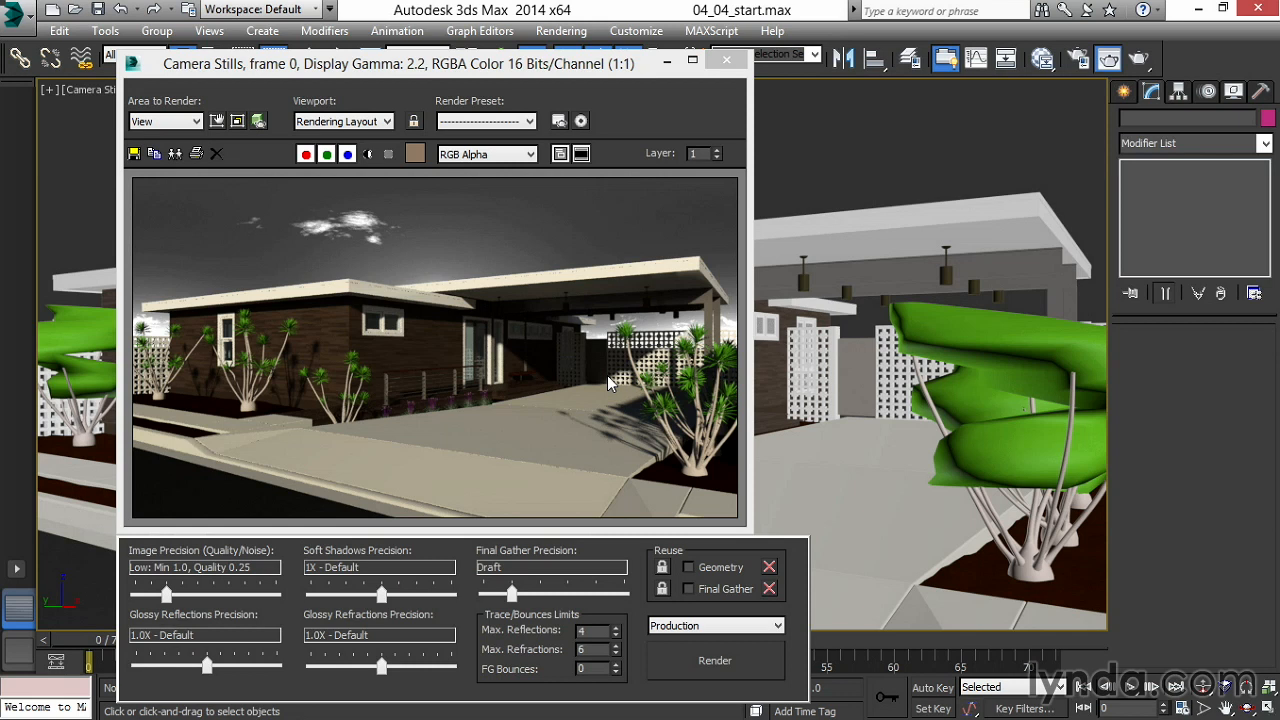
Switch to the web browser and examine the black-and-white Bonini Residence photos and the Twin Palms In Palm Springs article
{"action": "key", "text": "alt+Tab"}
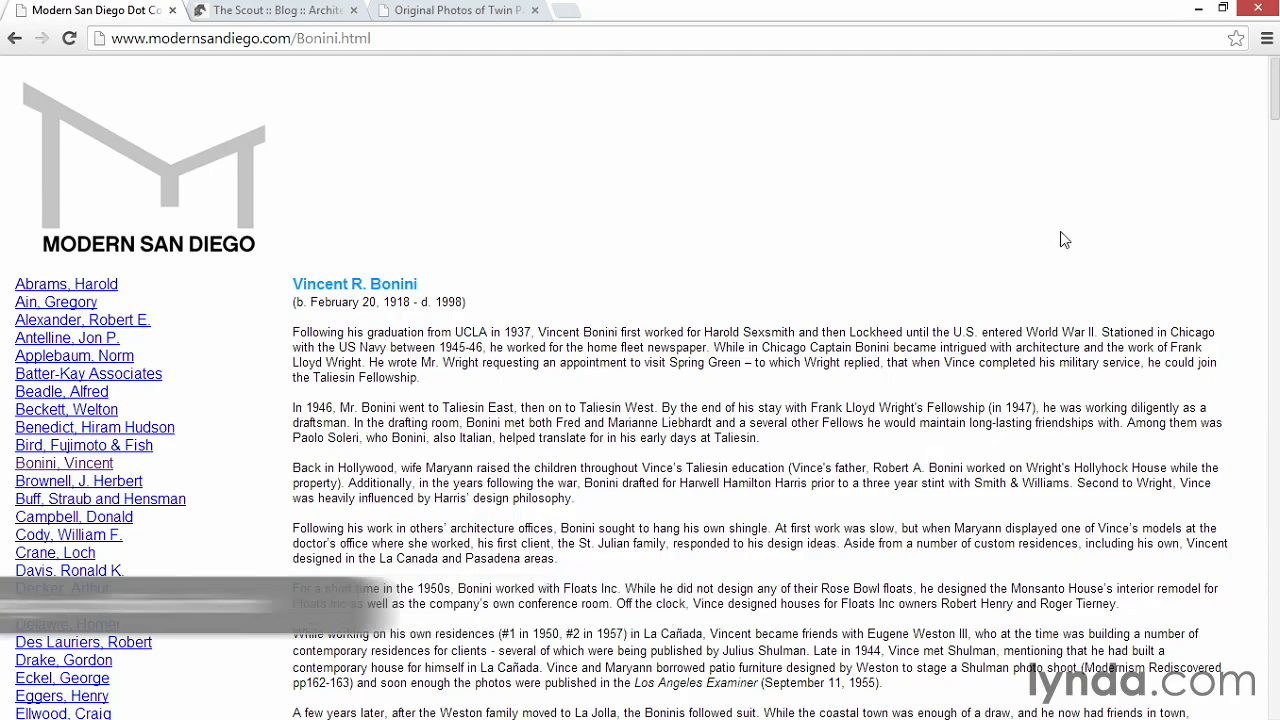
{"action": "left_click_drag", "start_coordinate": [1276, 115], "coordinate": [1276, 560]}
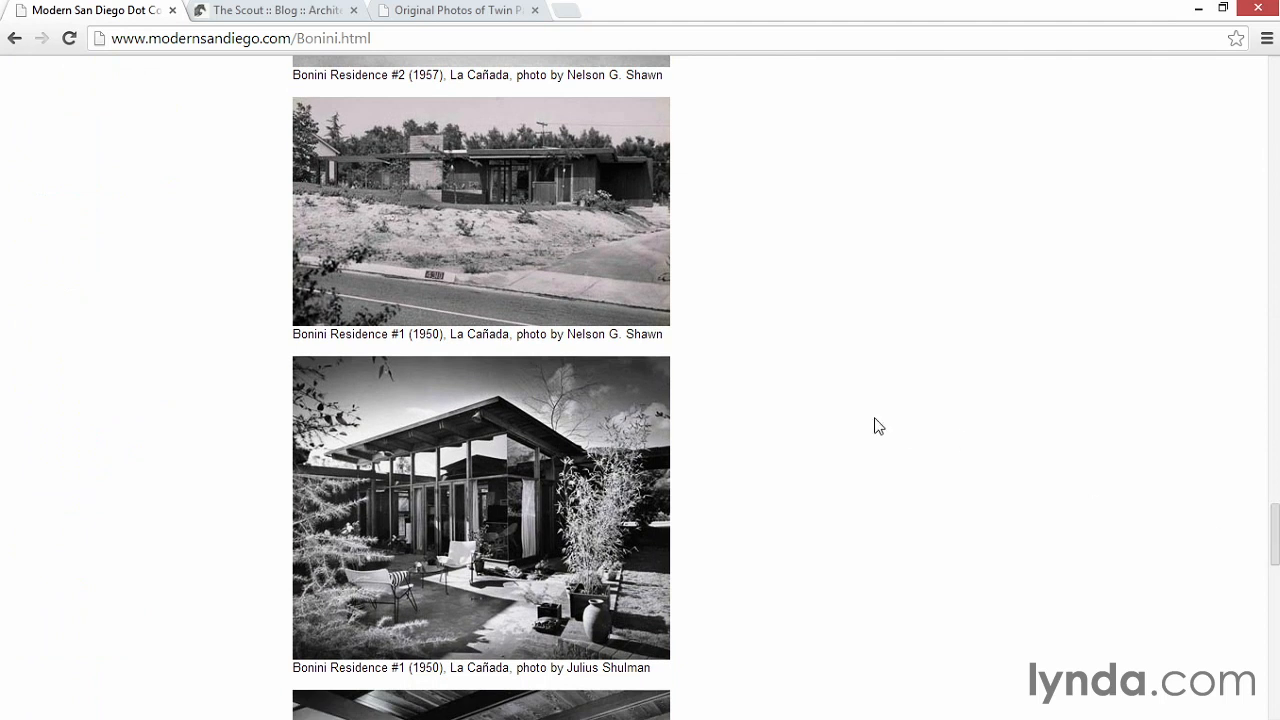
{"action": "scroll", "coordinate": [876, 426], "scroll_direction": "down", "scroll_amount": 2}
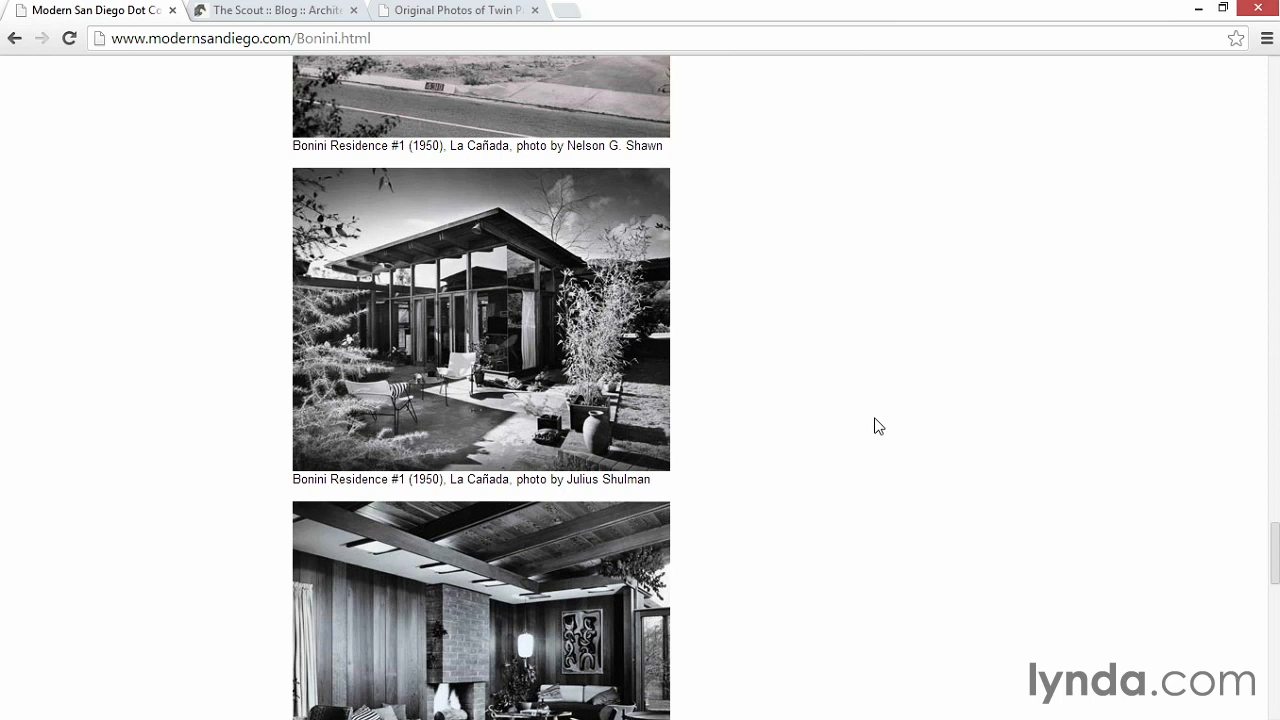
{"action": "left_click", "coordinate": [290, 11]}
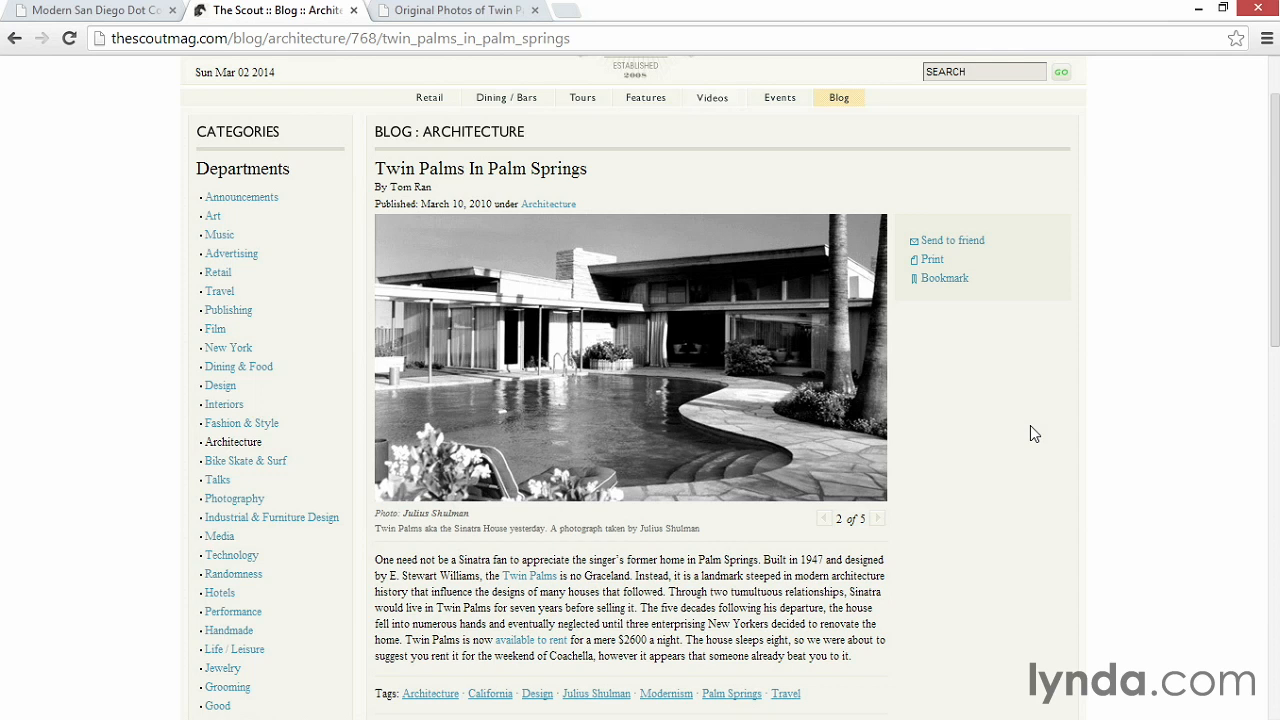
Examine the vintage Twin Palms Estate photo gallery on SinatraHouse.com, enlarging the Pool From Cabana picture
{"action": "left_click", "coordinate": [474, 10]}
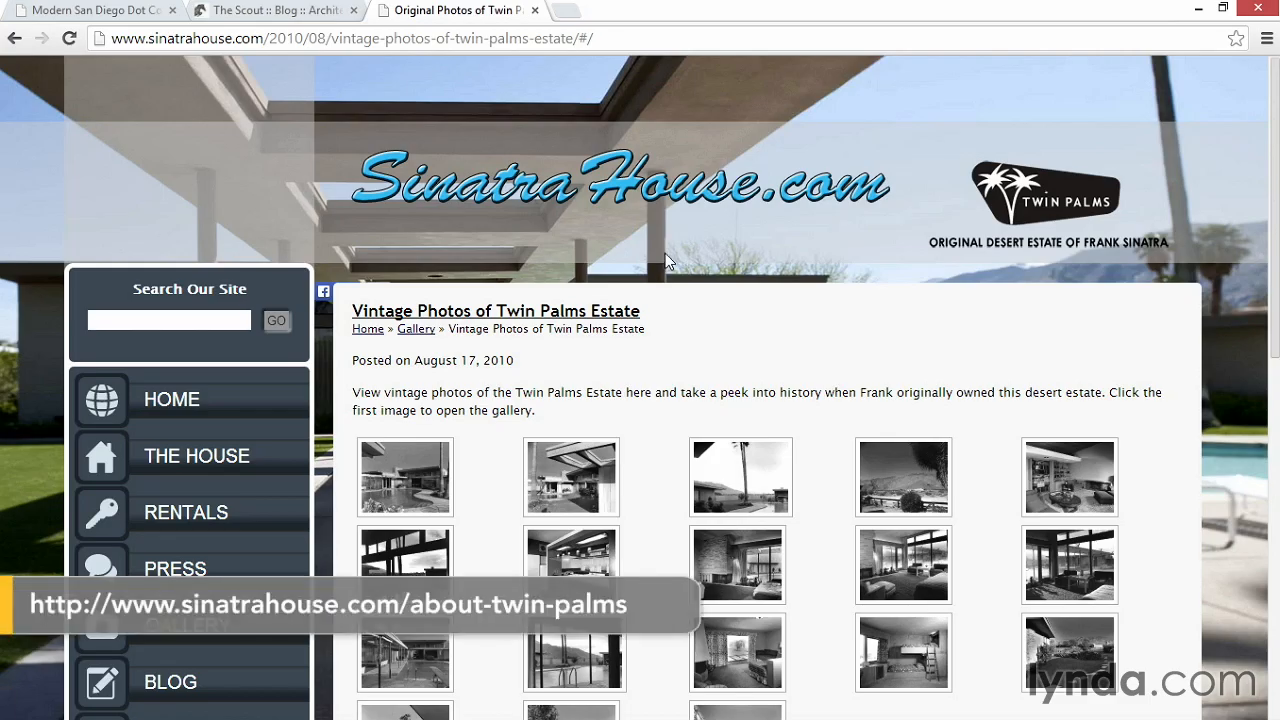
{"action": "scroll", "coordinate": [665, 253], "scroll_direction": "down", "scroll_amount": 2}
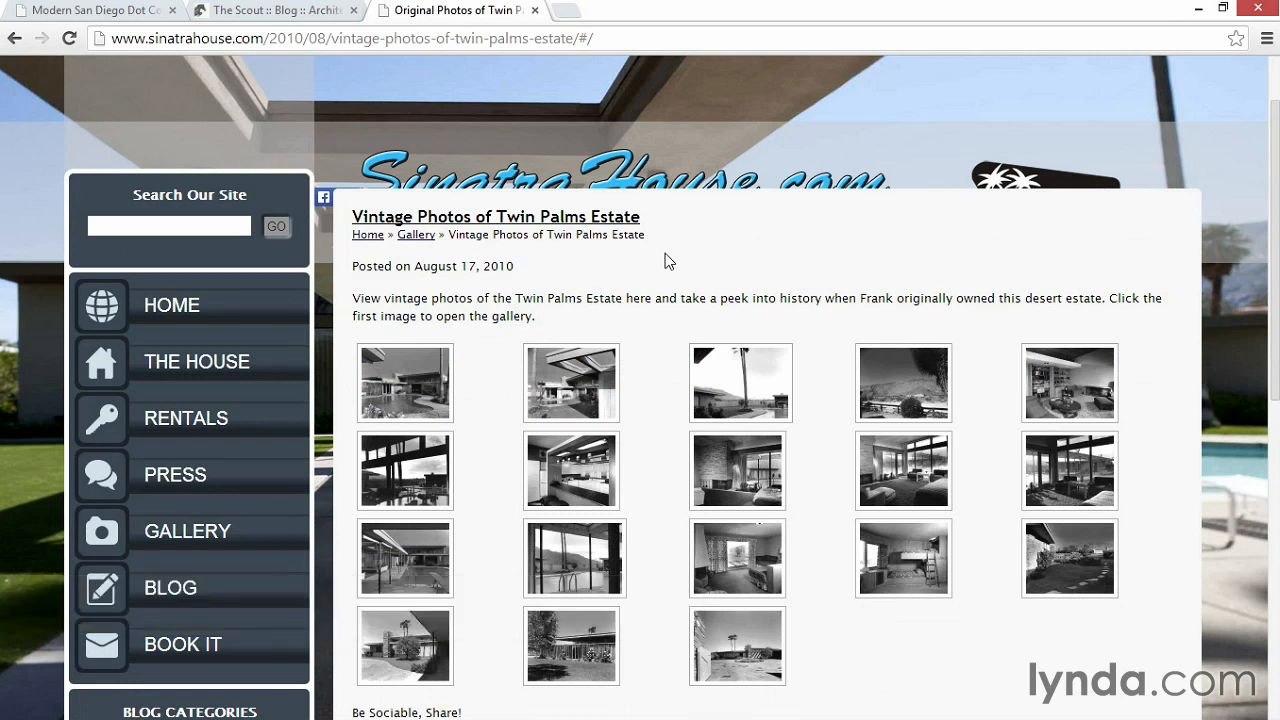
{"action": "scroll", "coordinate": [669, 261], "scroll_direction": "down", "scroll_amount": 2}
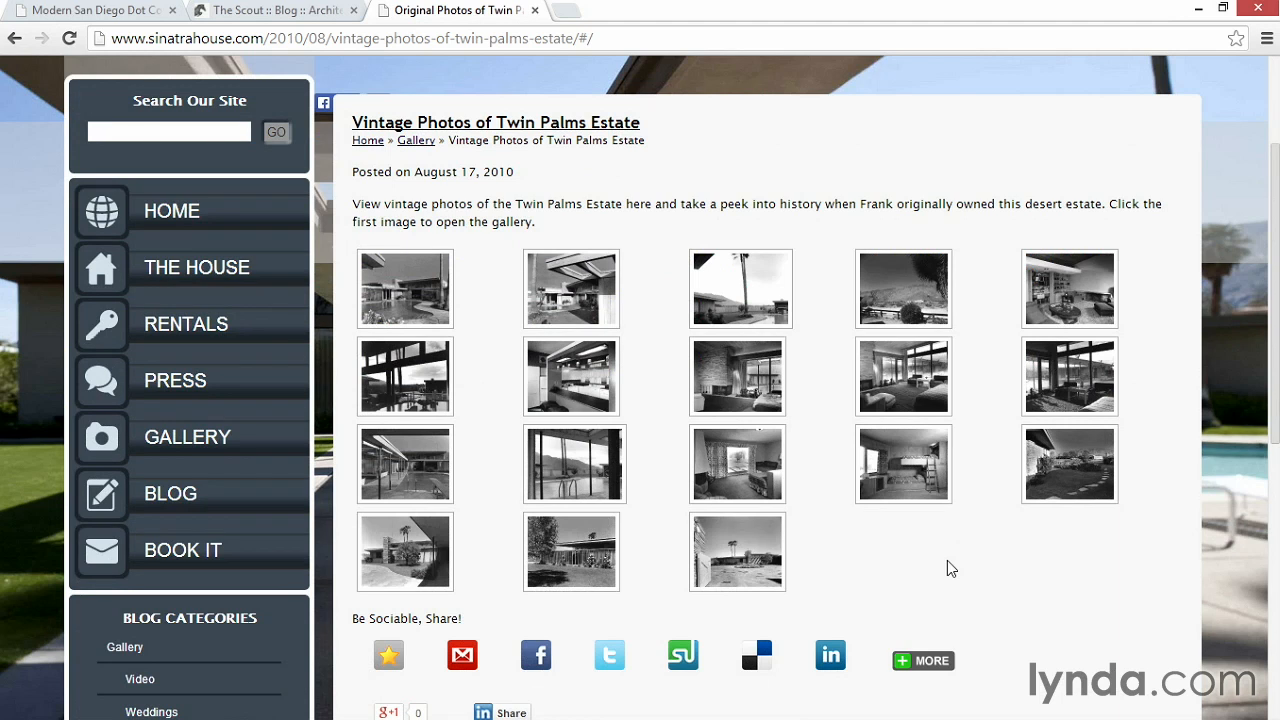
{"action": "left_click", "coordinate": [405, 307]}
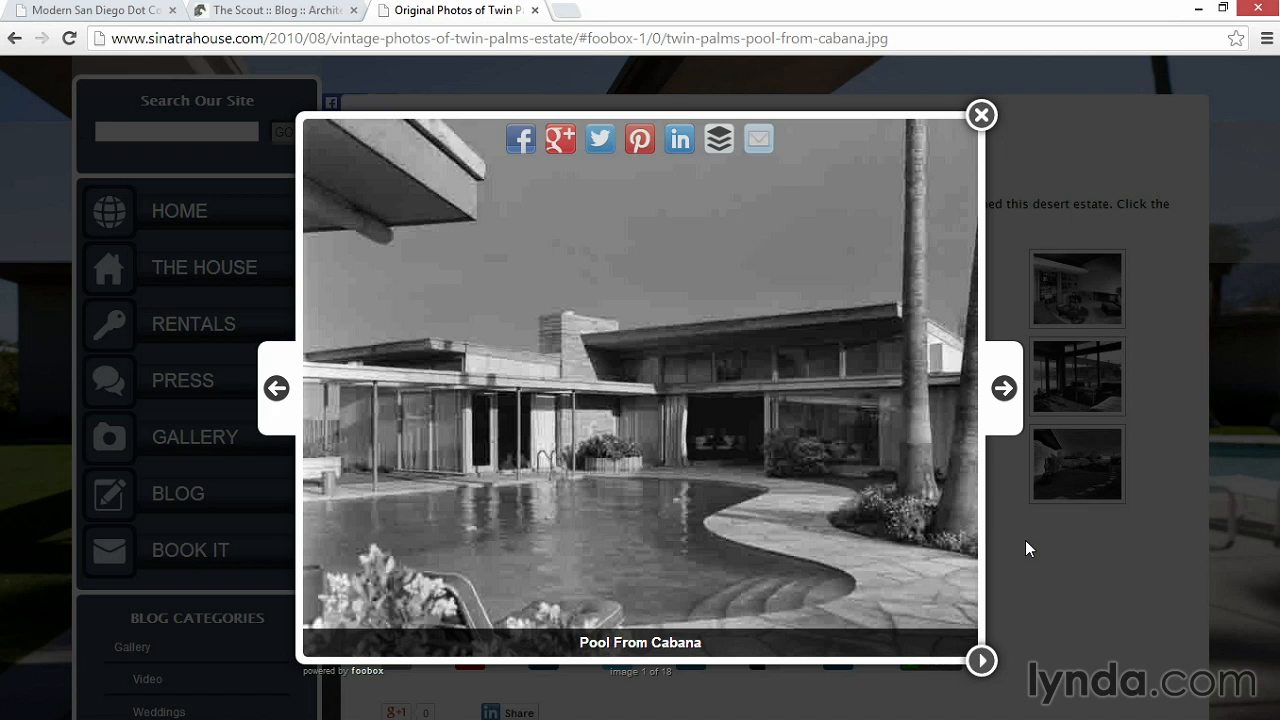
{"action": "left_click", "coordinate": [1081, 541]}
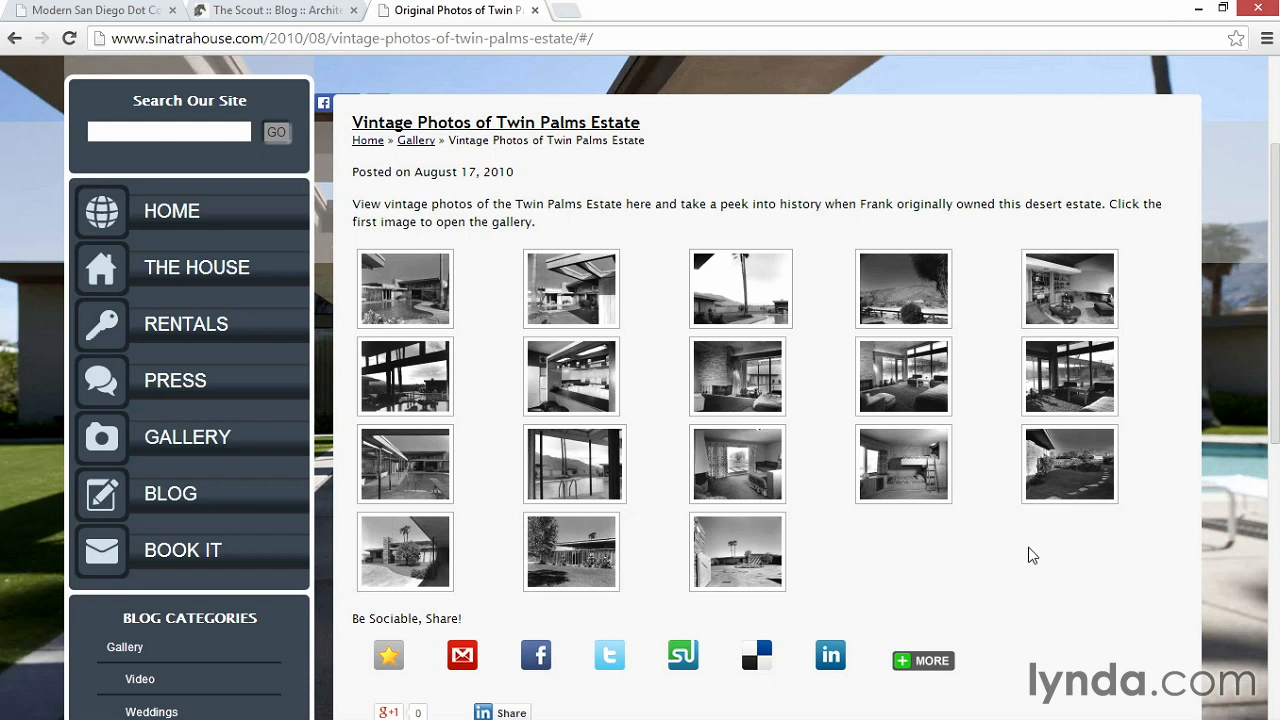
{"action": "left_click", "coordinate": [1075, 462]}
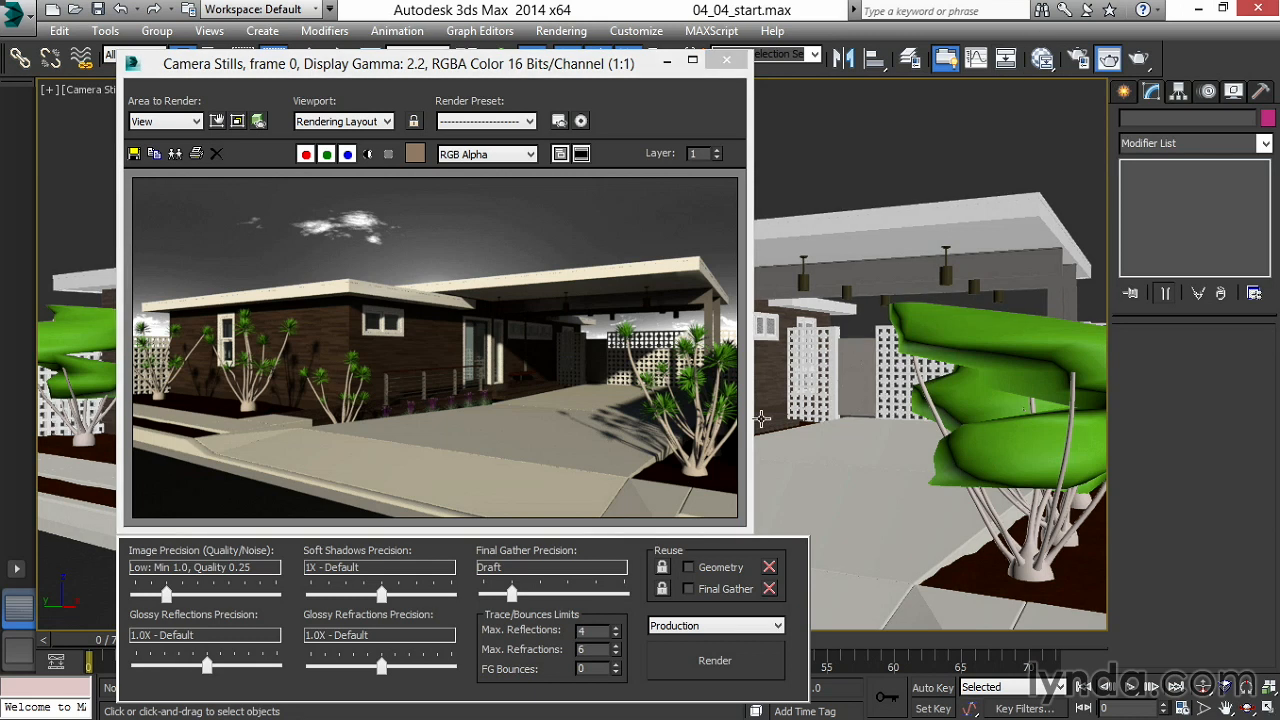
In 3ds Max, set the mr Photographic Exposure Control's color saturation to 0.0 in Environment and Effects
{"action": "key", "text": "8"}
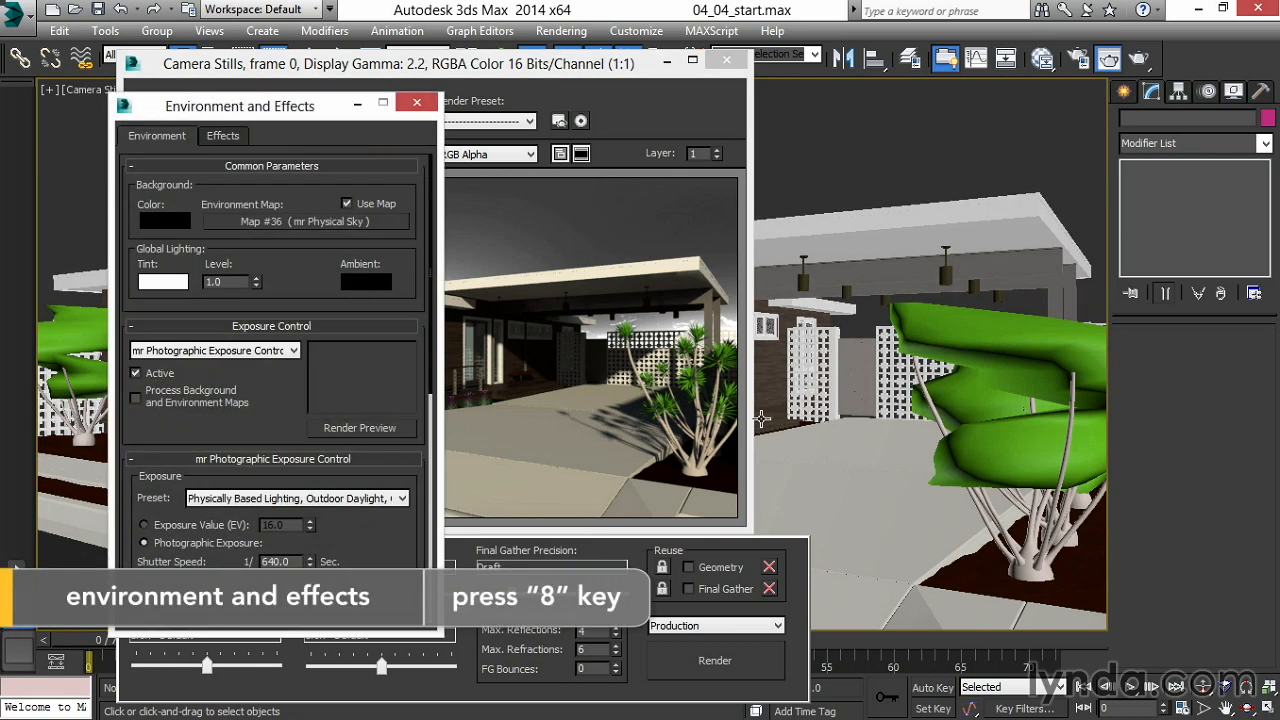
{"action": "scroll", "coordinate": [399, 471], "scroll_direction": "down", "scroll_amount": 3}
{"action": "left_click_drag", "start_coordinate": [399, 471], "coordinate": [412, 332]}
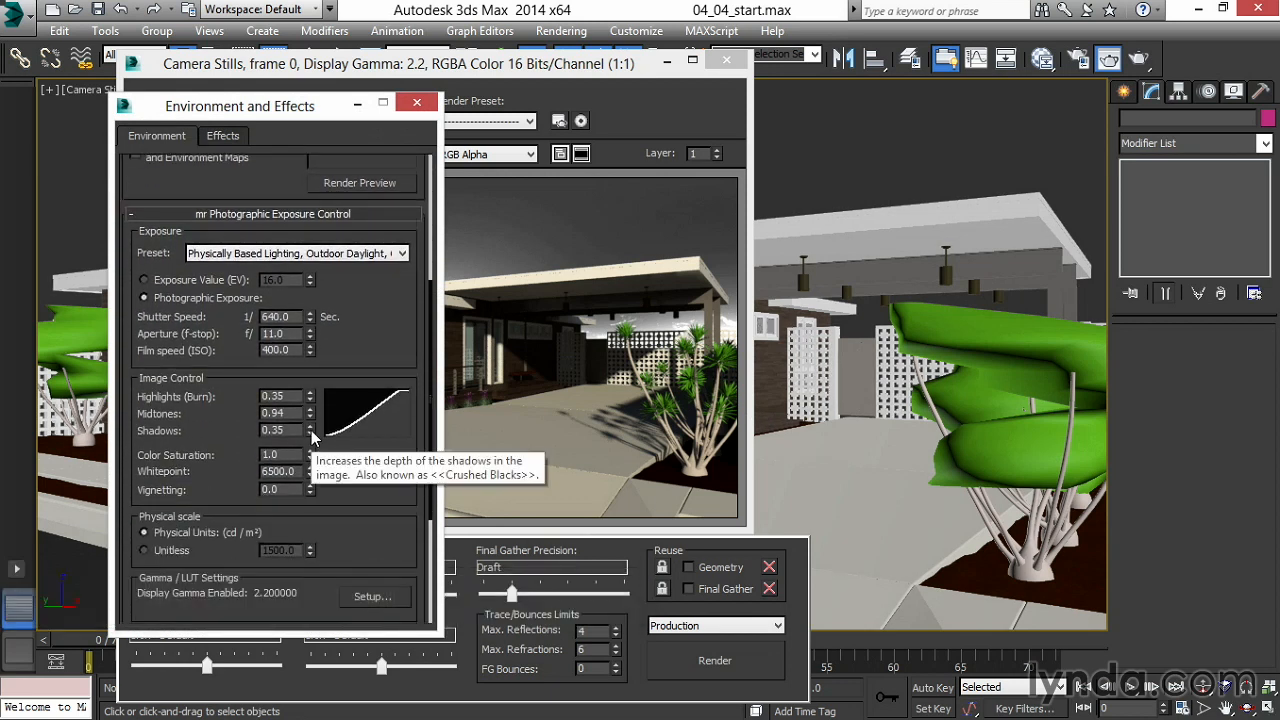
{"action": "right_click", "coordinate": [311, 458]}
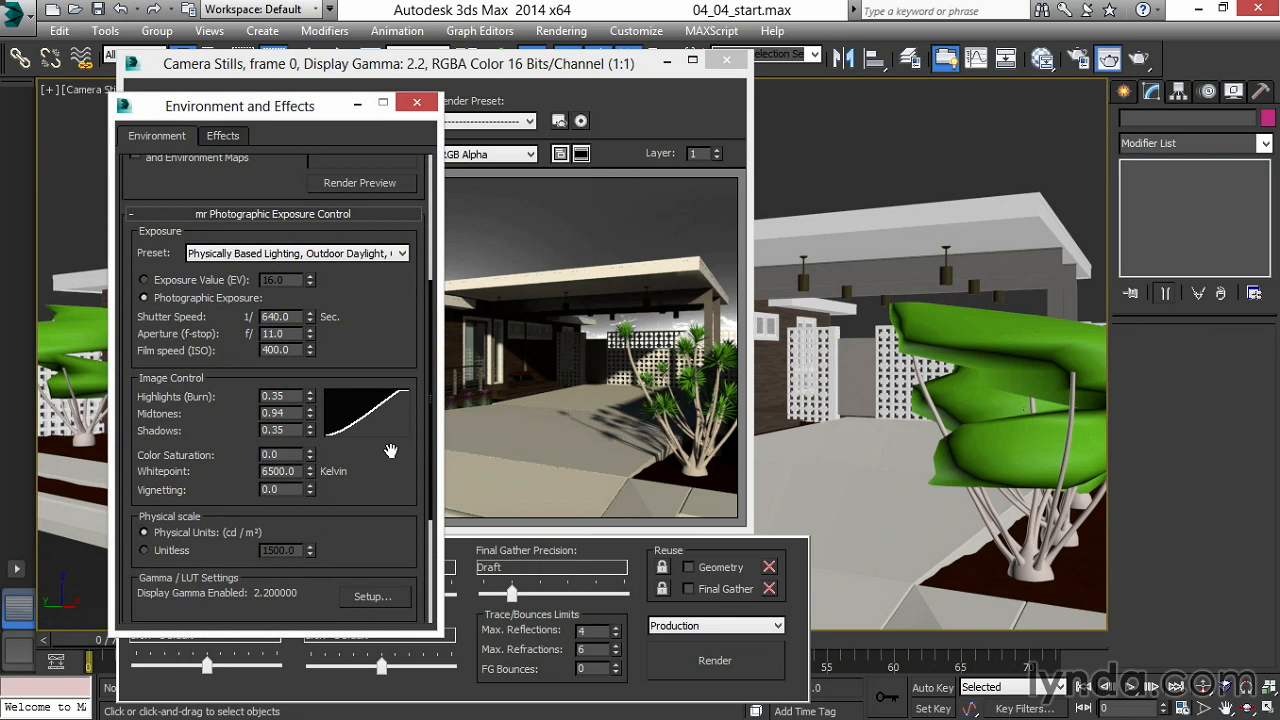
Set the exposure control's Highlights (Burn) to 0.5 and Shadows to 0.4, and close the environment settings
{"action": "double_click", "coordinate": [278, 396]}
{"action": "type", "text": ".5"}
{"action": "key", "text": "Return"}
{"action": "double_click", "coordinate": [275, 430]}
{"action": "type", "text": ".4"}
{"action": "key", "text": "Return"}
{"action": "left_click", "coordinate": [419, 104]}
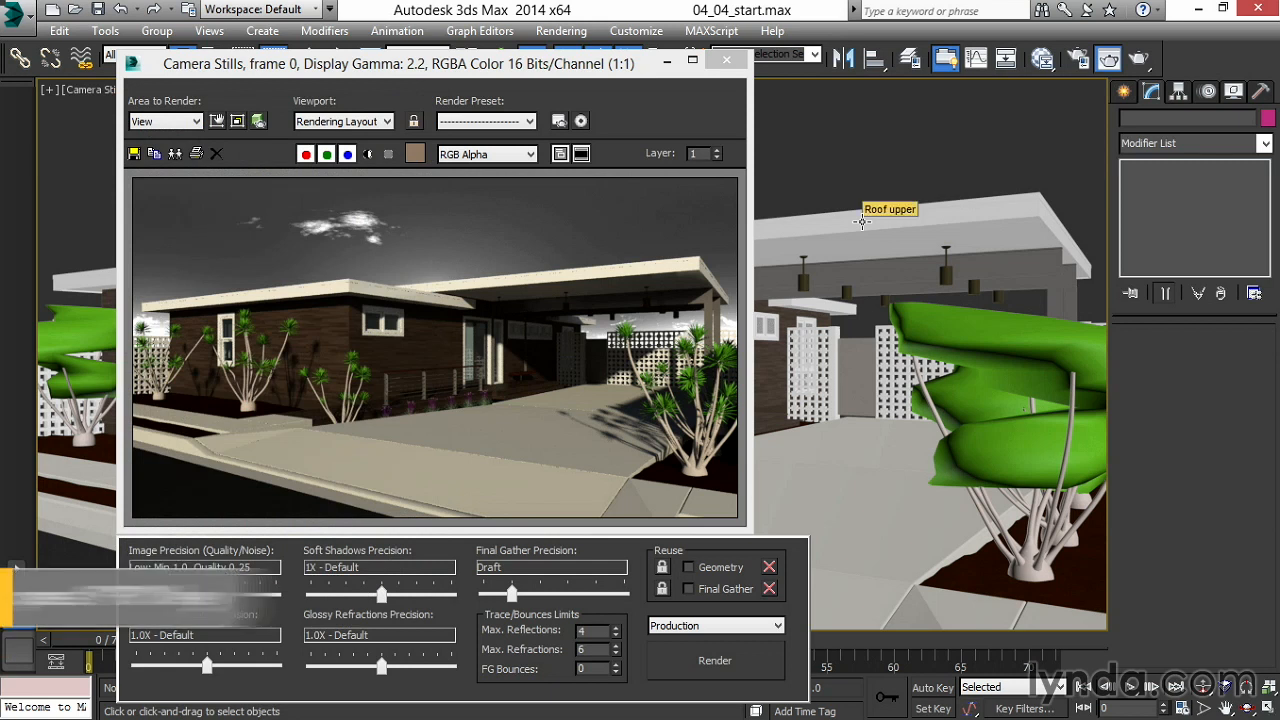
In the mental ray render setup, set Final Gathering to 4 diffuse bounces and a multiplier of 3
{"action": "key", "text": "F10"}
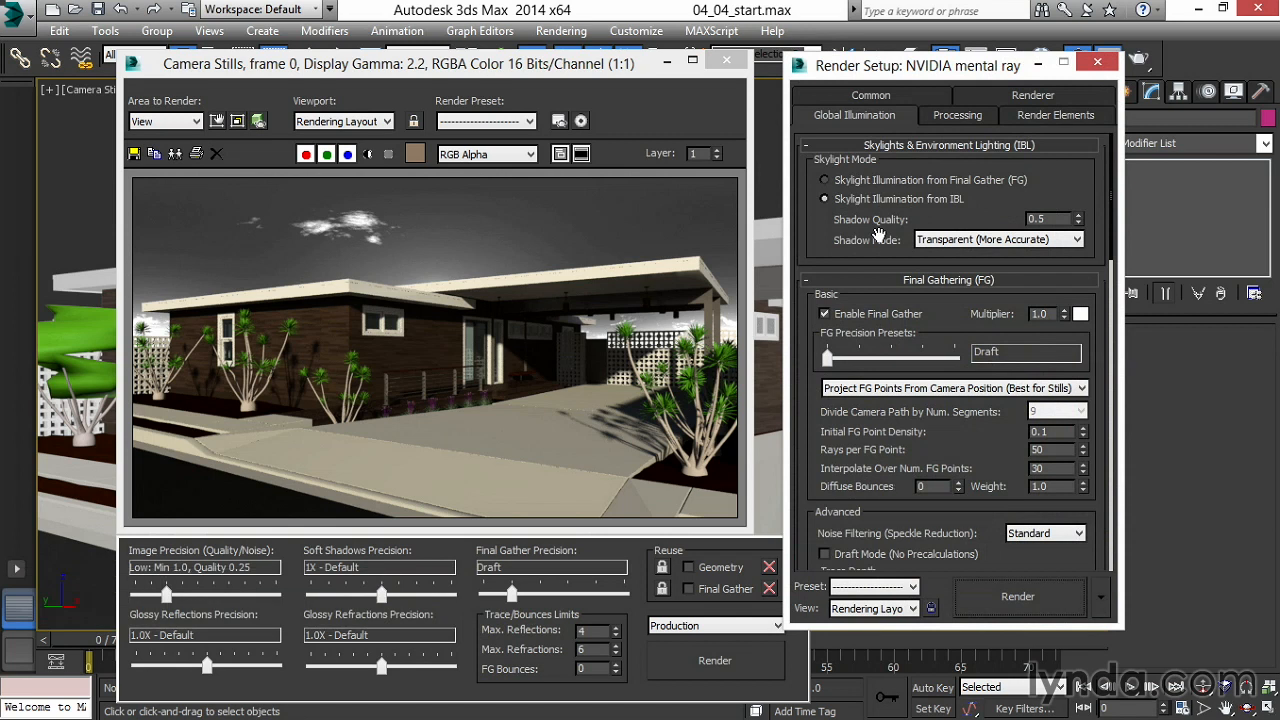
{"action": "double_click", "coordinate": [927, 486]}
{"action": "type", "text": "4"}
{"action": "double_click", "coordinate": [1042, 314]}
{"action": "type", "text": "3"}
{"action": "key", "text": "Return"}
Enable Photon Mapping (GI) with a multiplier of 3.0 and render the camera view
{"action": "mouse_move", "coordinate": [993, 528]}
{"action": "left_mouse_down"}
{"action": "mouse_move", "coordinate": [1000, 175]}
{"action": "mouse_move", "coordinate": [1022, 116]}
{"action": "left_mouse_up"}
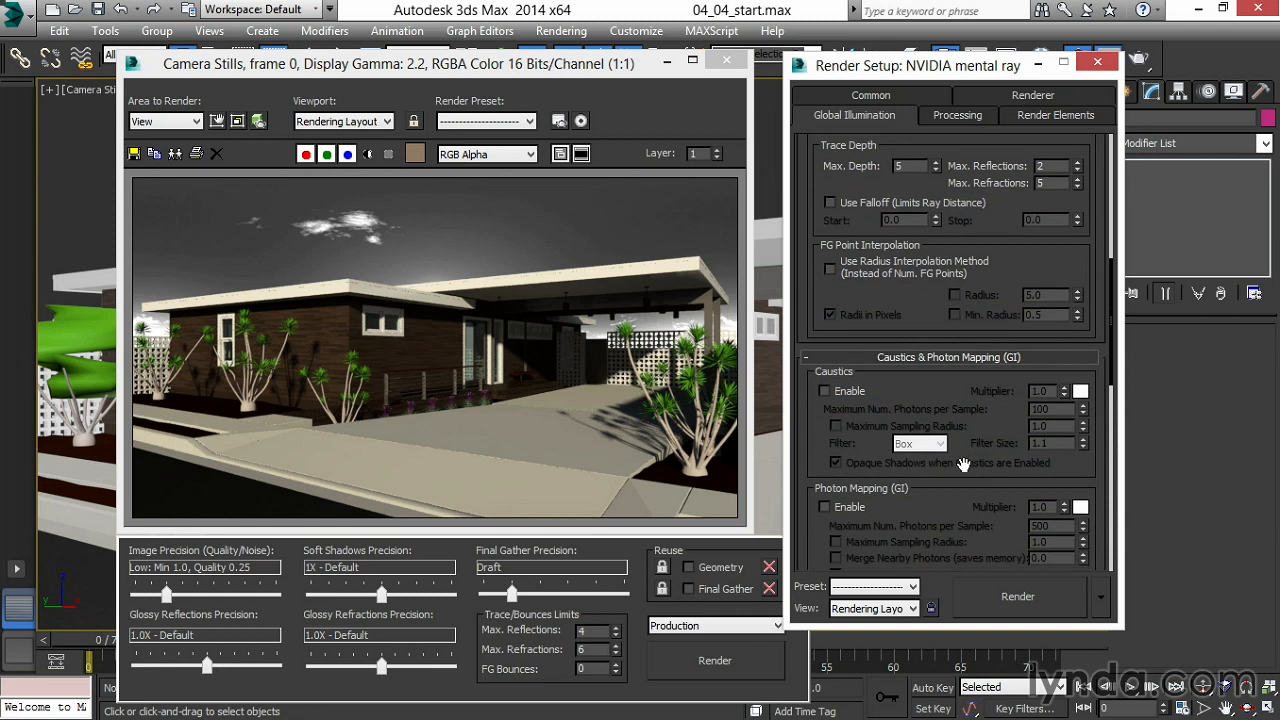
{"action": "left_click_drag", "start_coordinate": [955, 500], "coordinate": [951, 340]}
{"action": "left_click", "coordinate": [864, 343]}
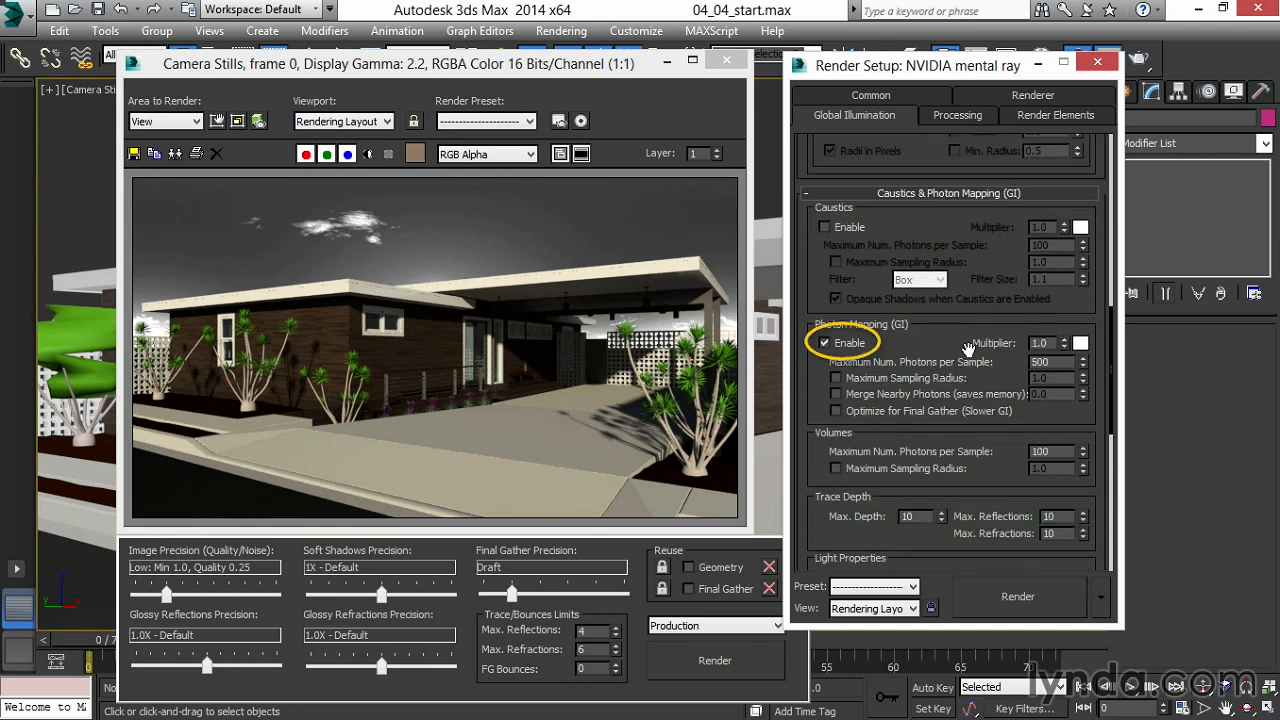
{"action": "left_click_drag", "start_coordinate": [1056, 344], "coordinate": [922, 337]}
{"action": "type", "text": "3"}
{"action": "key", "text": "Return"}
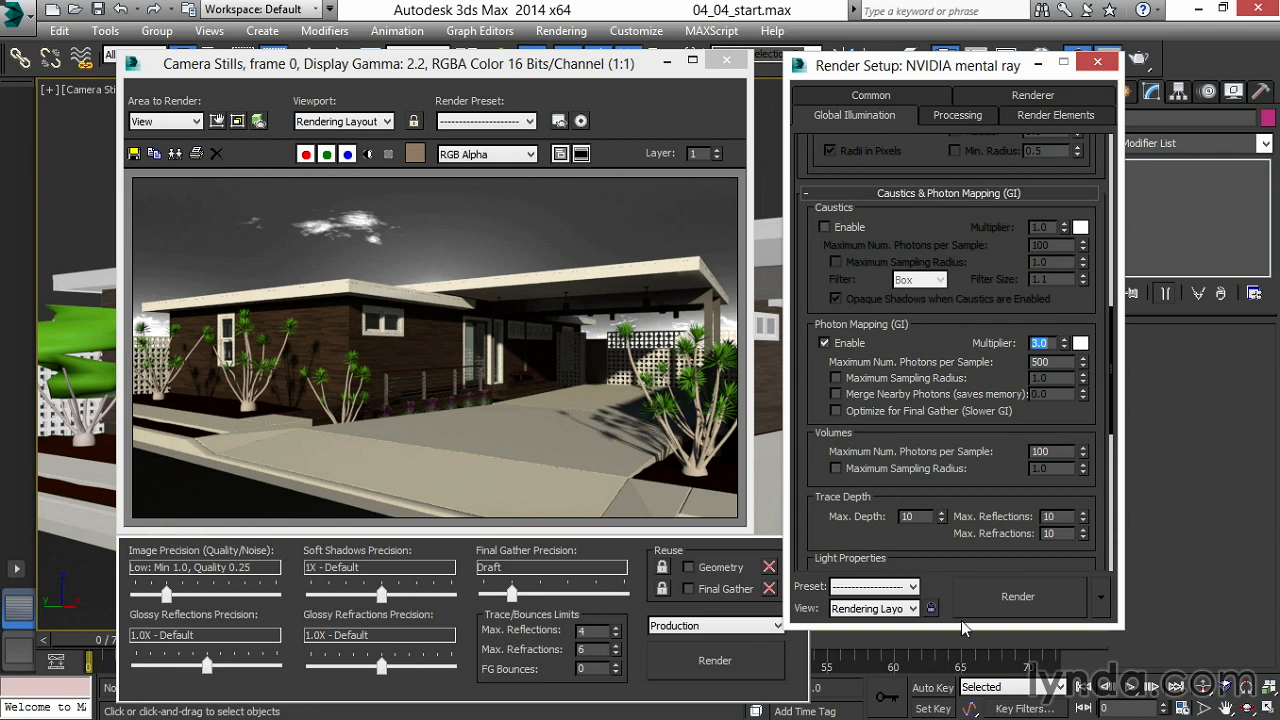
{"action": "left_click", "coordinate": [1001, 591]}
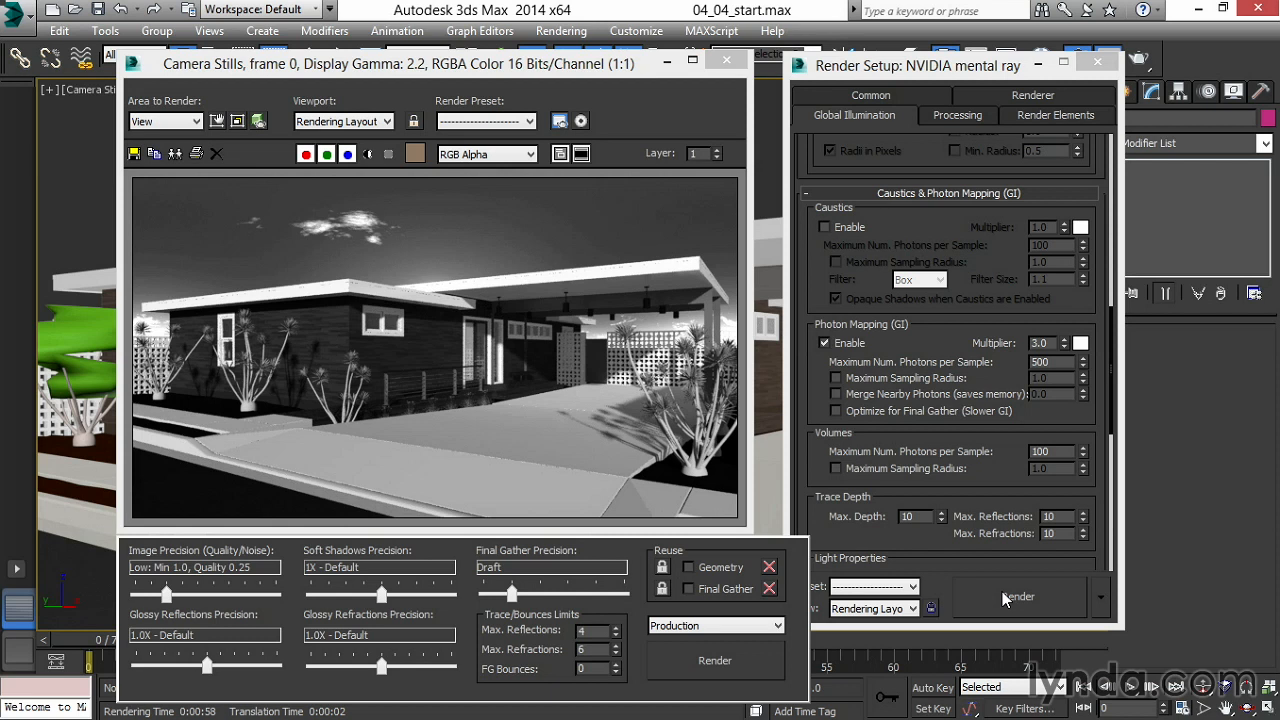
Open the parameters of the BasicYucca Multi/Sub-Object material in the Slate Material Editor
{"action": "key", "text": "m"}
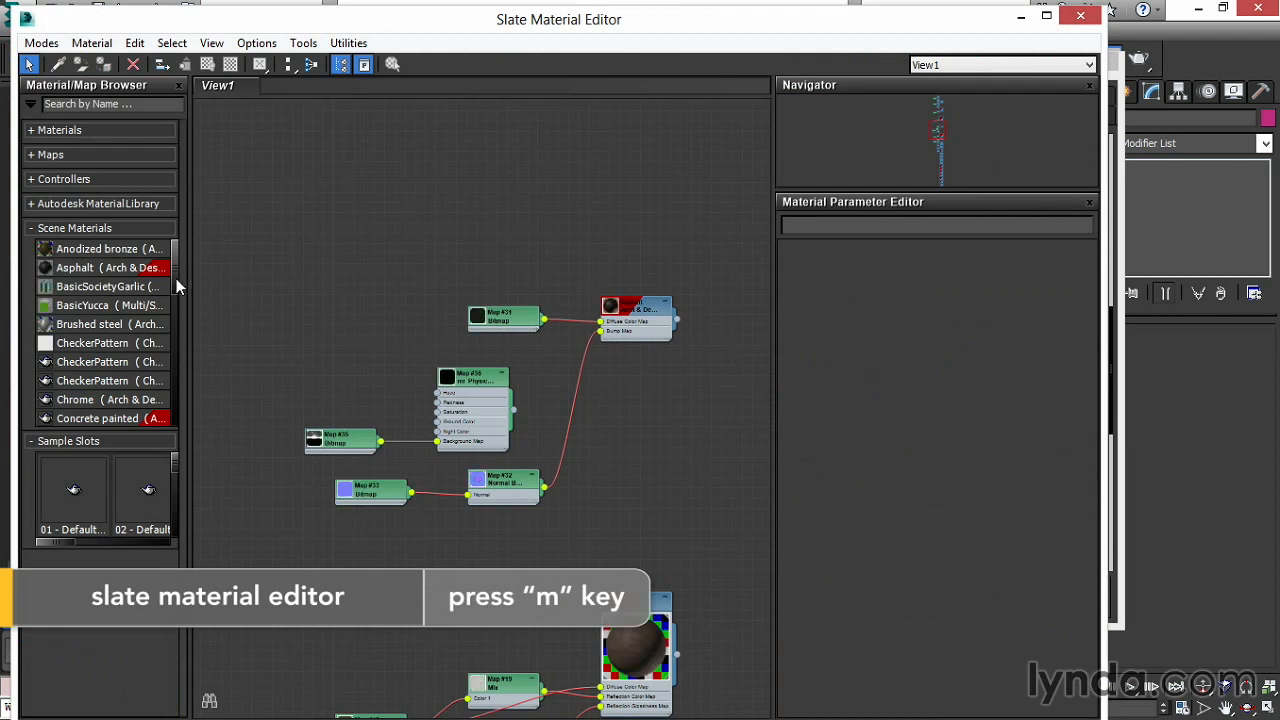
{"action": "double_click", "coordinate": [88, 306]}
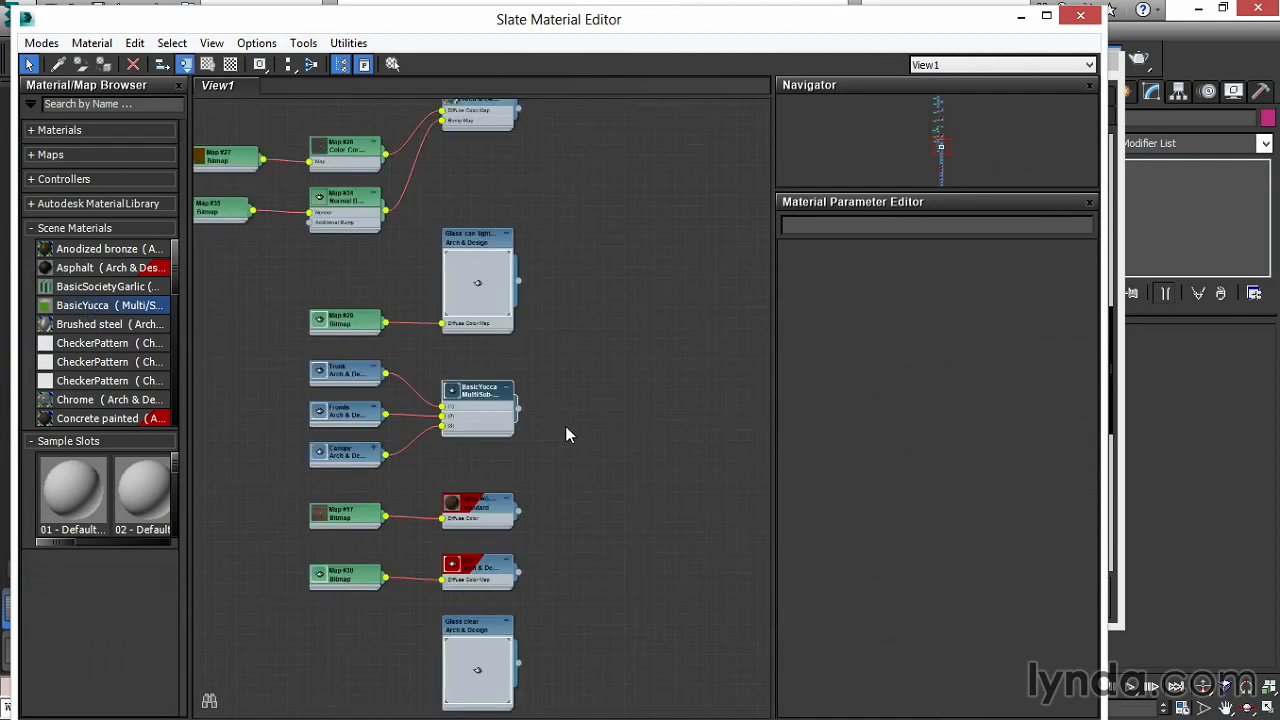
{"action": "middle_click_drag", "start_coordinate": [531, 446], "coordinate": [603, 434]}
{"action": "scroll", "coordinate": [493, 432], "scroll_direction": "up", "scroll_amount": 2}
{"action": "scroll", "coordinate": [493, 432], "scroll_direction": "up", "scroll_amount": 3}
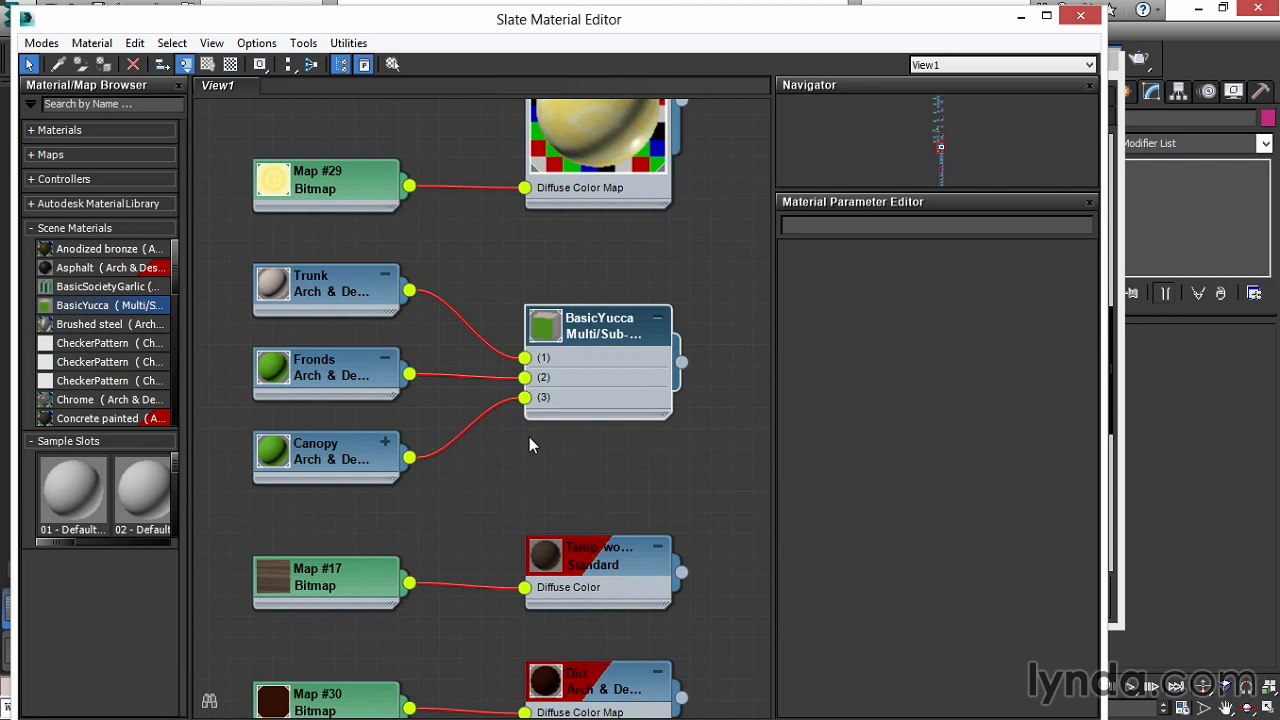
{"action": "double_click", "coordinate": [598, 325]}
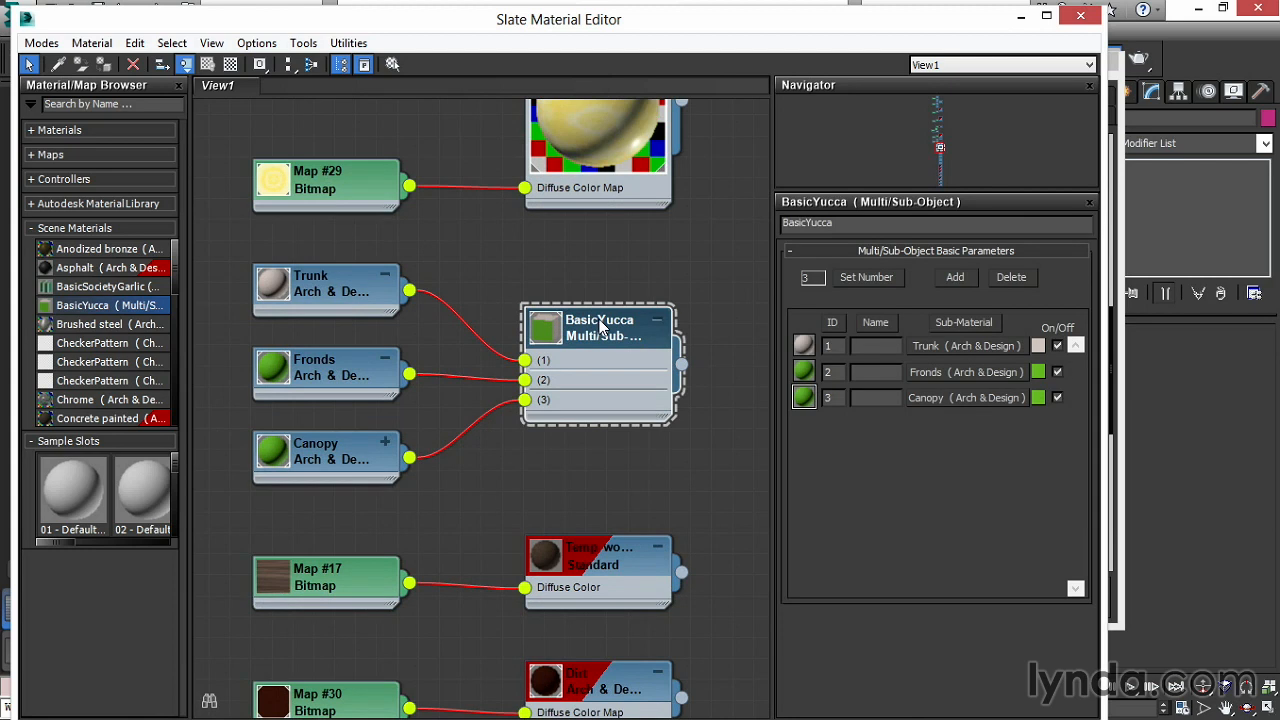
Make the Fronds sub-material's diffuse color pure white, with saturation 0.0 and value 1.0
{"action": "double_click", "coordinate": [341, 364]}
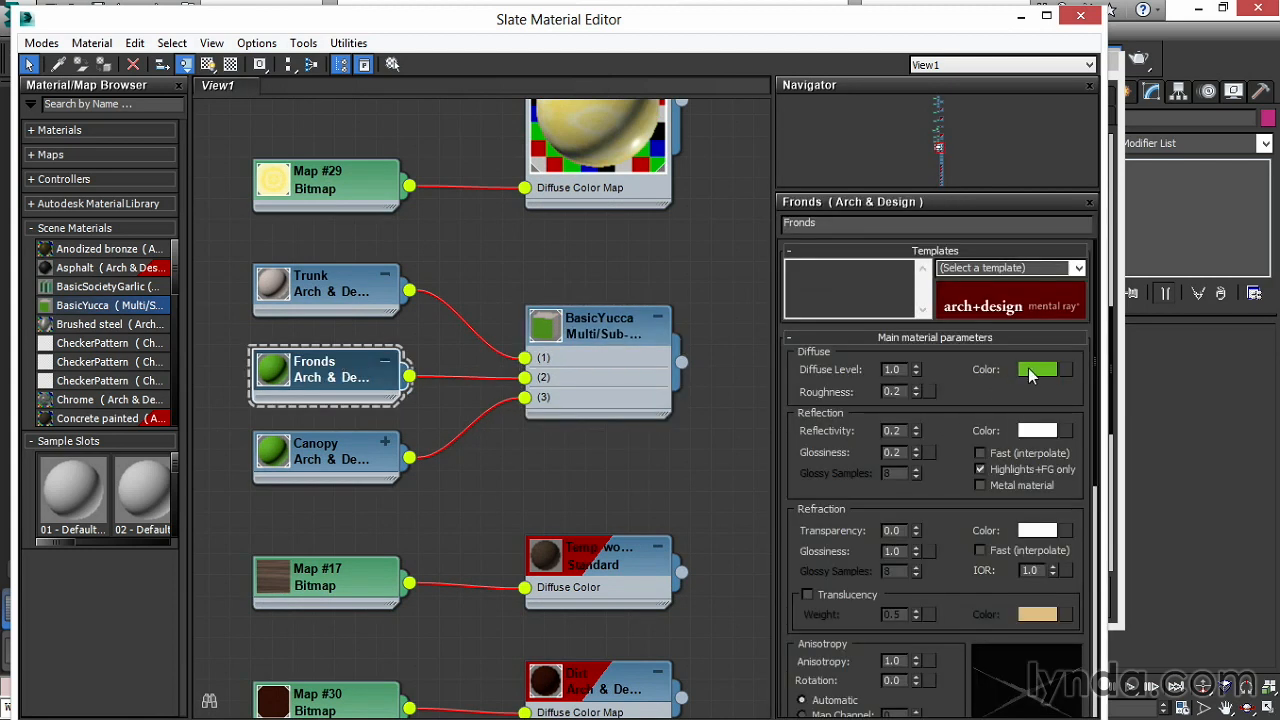
{"action": "left_click", "coordinate": [1035, 370]}
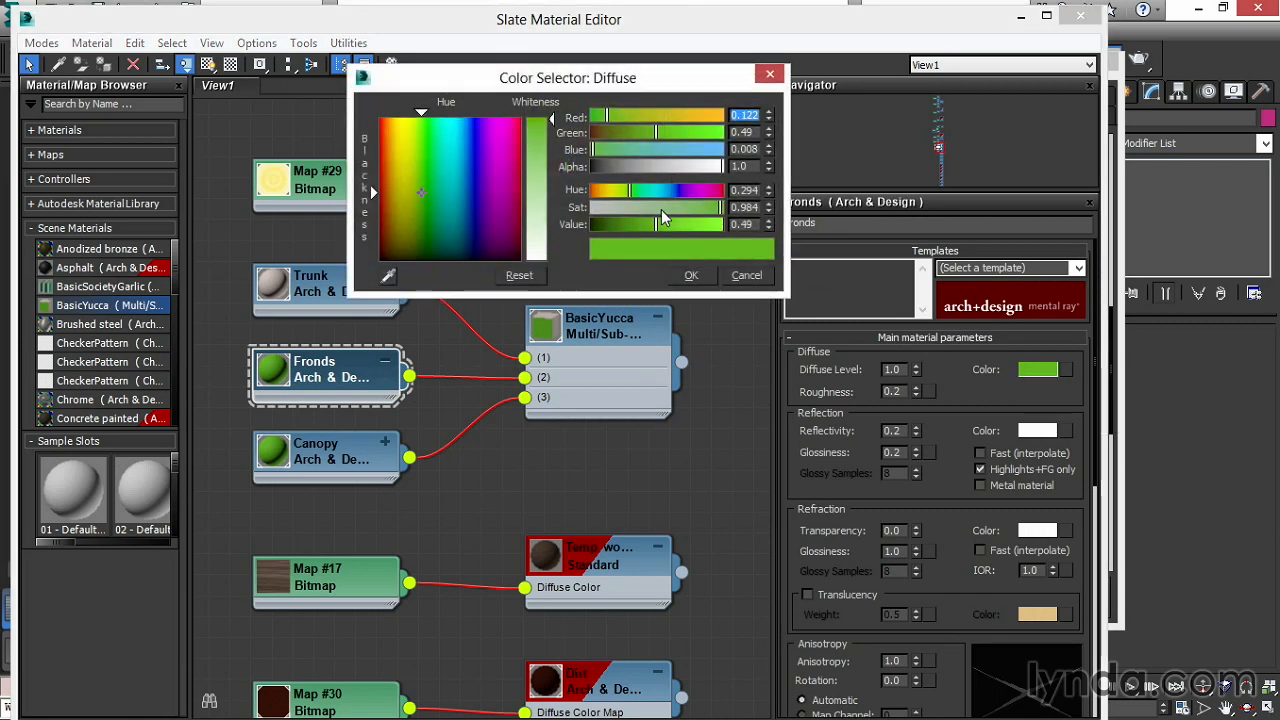
{"action": "left_click_drag", "start_coordinate": [659, 207], "coordinate": [534, 206]}
{"action": "left_click_drag", "start_coordinate": [664, 224], "coordinate": [724, 224]}
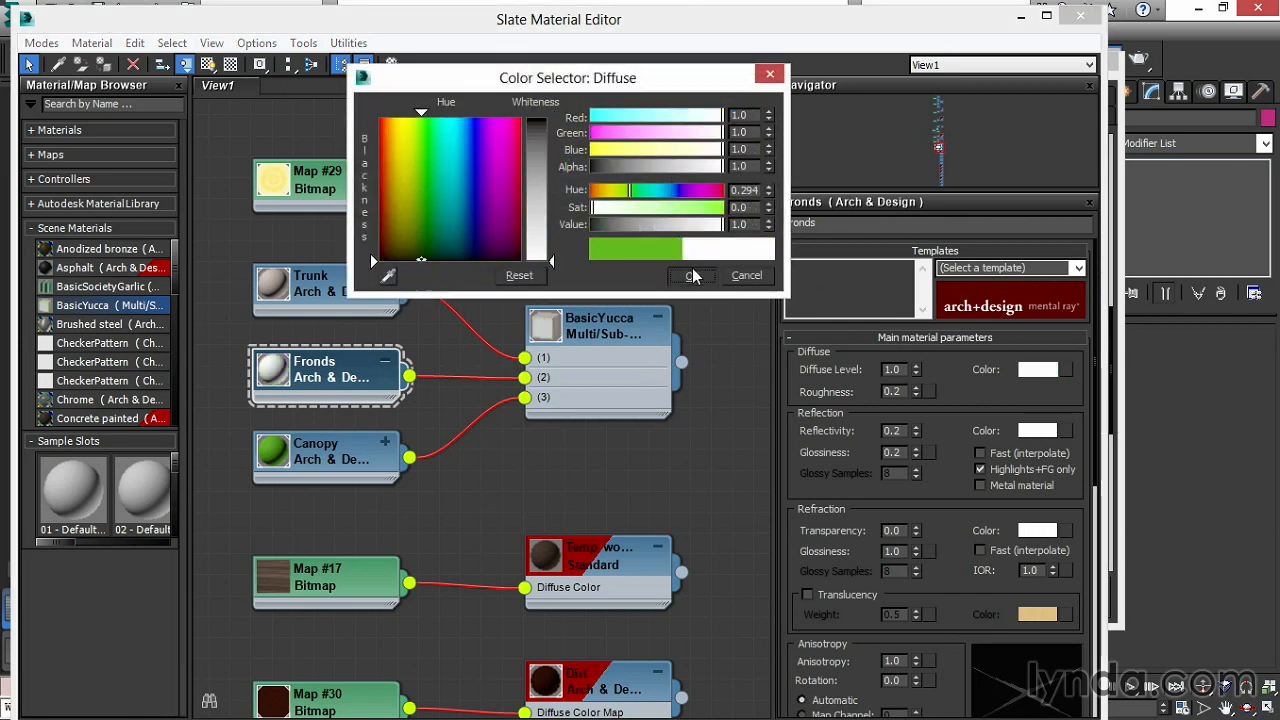
{"action": "left_click", "coordinate": [691, 272]}
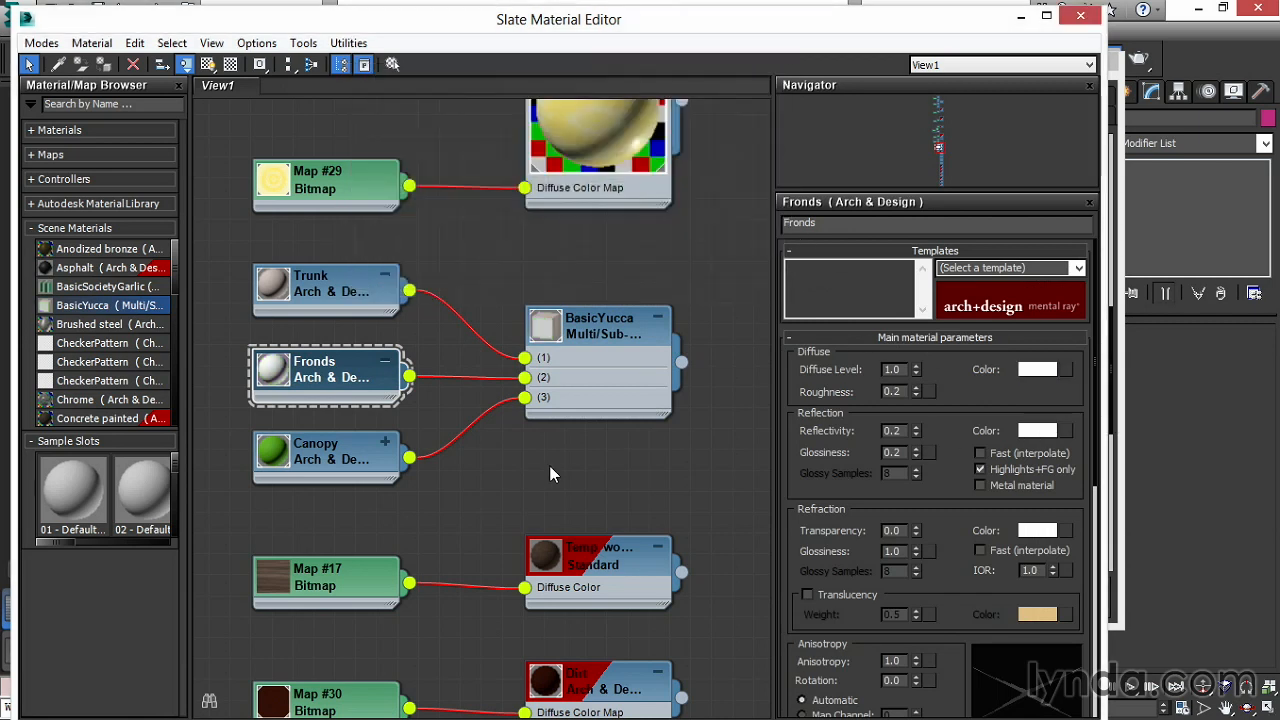
Make the Canopy sub-material's diffuse color pure white, with saturation 0.0 and value 1.0
{"action": "double_click", "coordinate": [355, 445]}
{"action": "left_click", "coordinate": [1037, 370]}
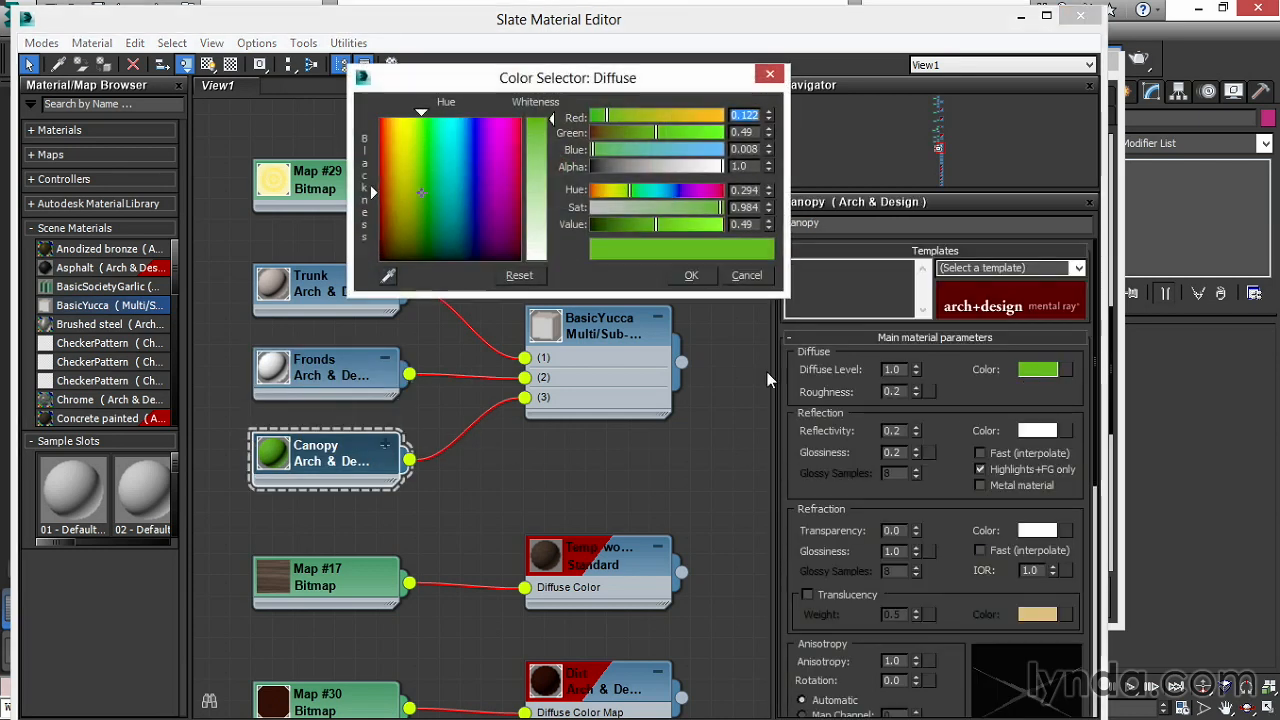
{"action": "left_click_drag", "start_coordinate": [660, 207], "coordinate": [786, 230]}
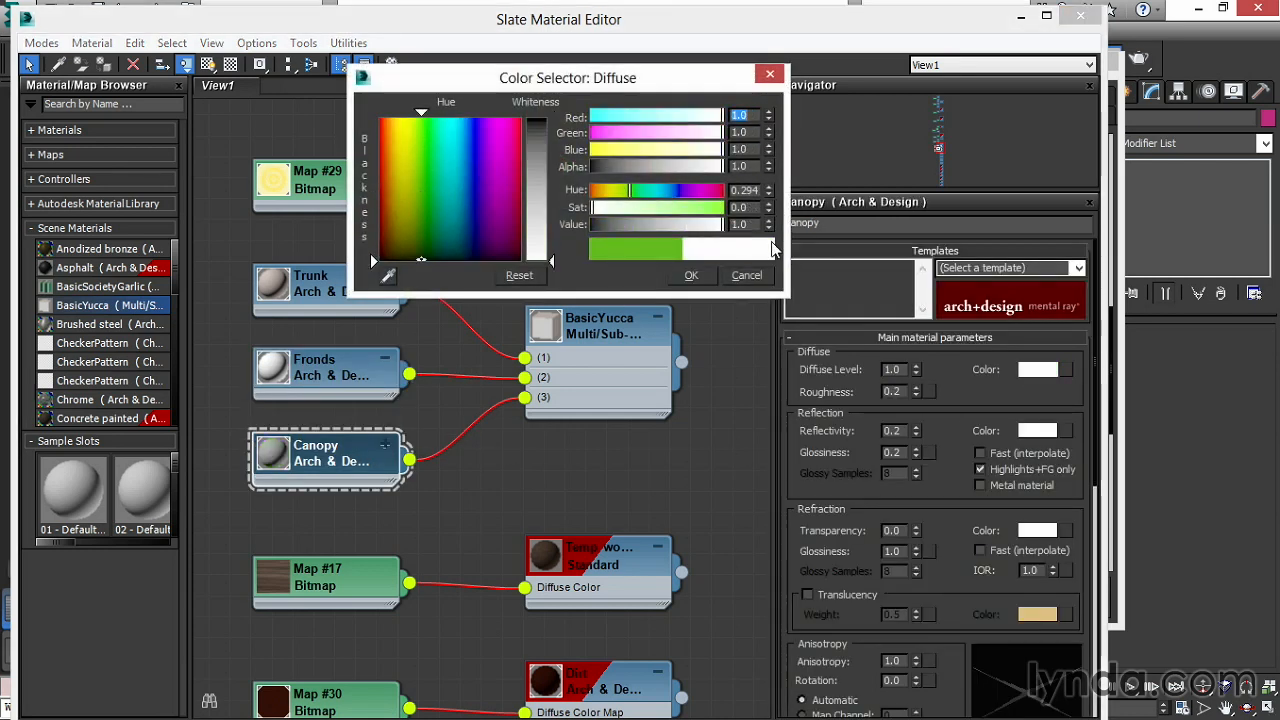
{"action": "left_click", "coordinate": [693, 276]}
Make the Trunk sub-material's diffuse color neutral gray, with saturation 0.0 and value about 0.432, and close the material editor
{"action": "double_click", "coordinate": [330, 280]}
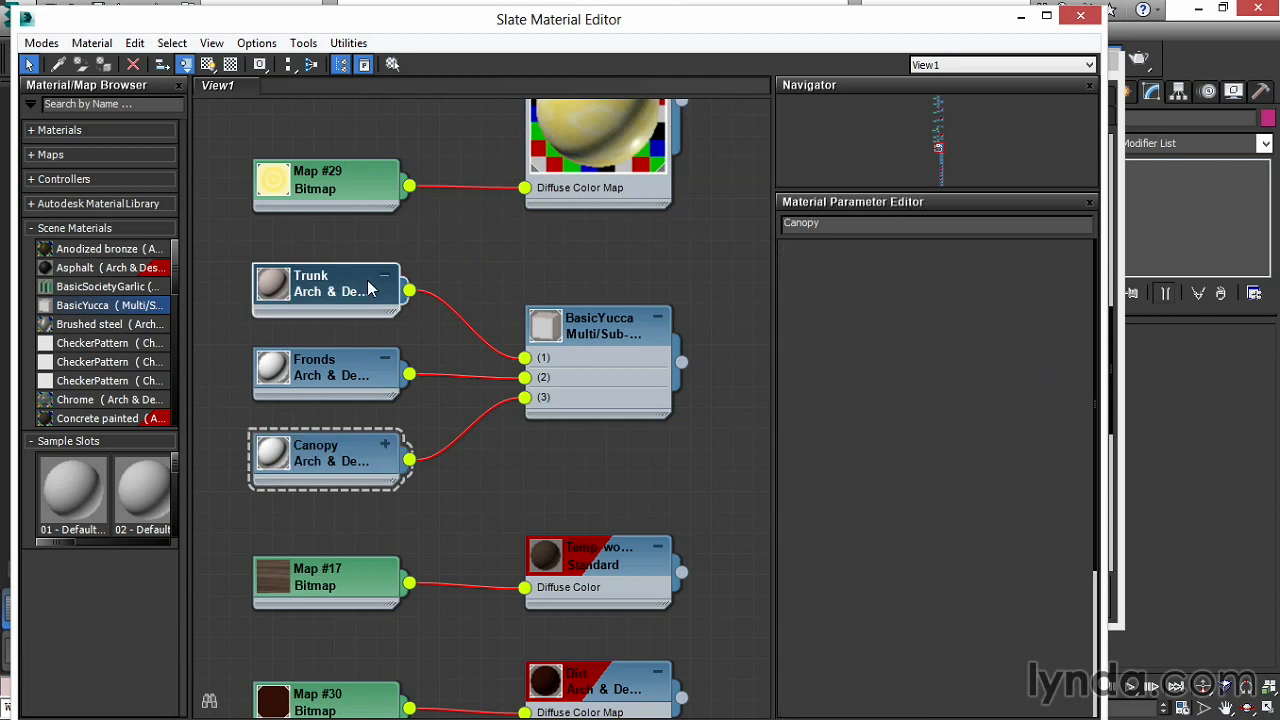
{"action": "left_click", "coordinate": [1034, 370]}
{"action": "left_click_drag", "start_coordinate": [636, 209], "coordinate": [541, 206]}
{"action": "left_click_drag", "start_coordinate": [673, 224], "coordinate": [648, 223]}
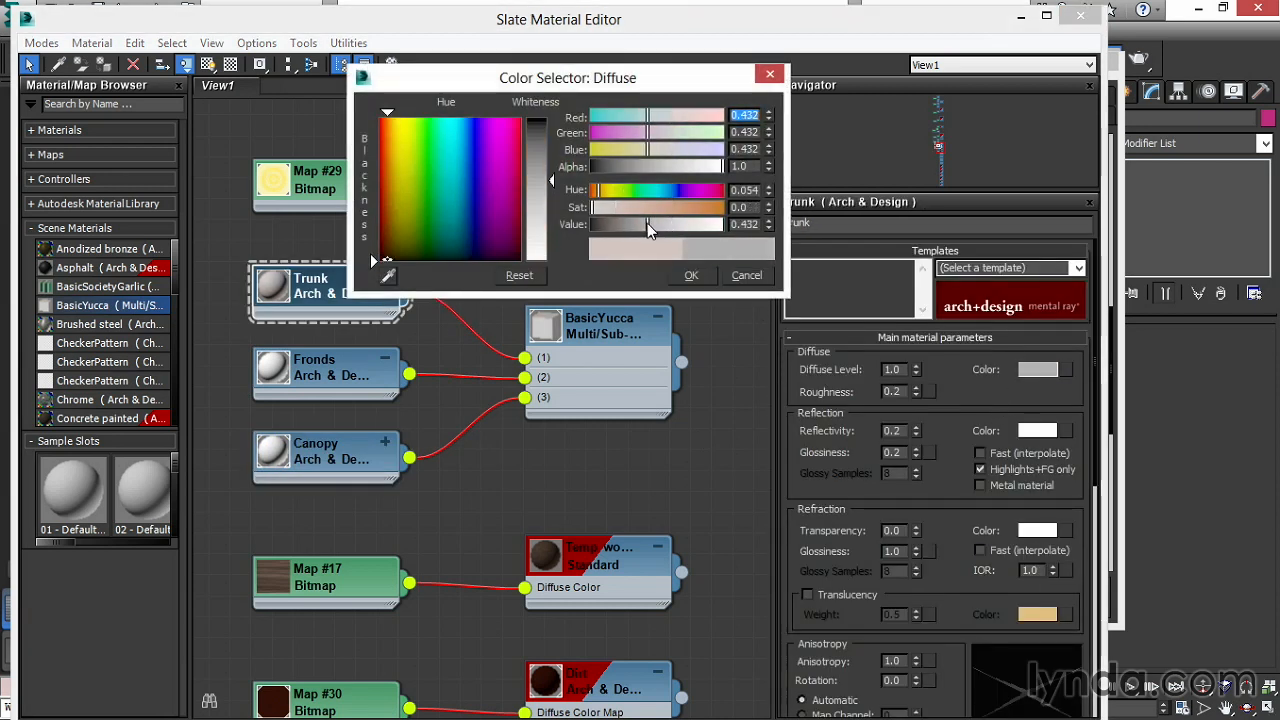
{"action": "left_click", "coordinate": [693, 276]}
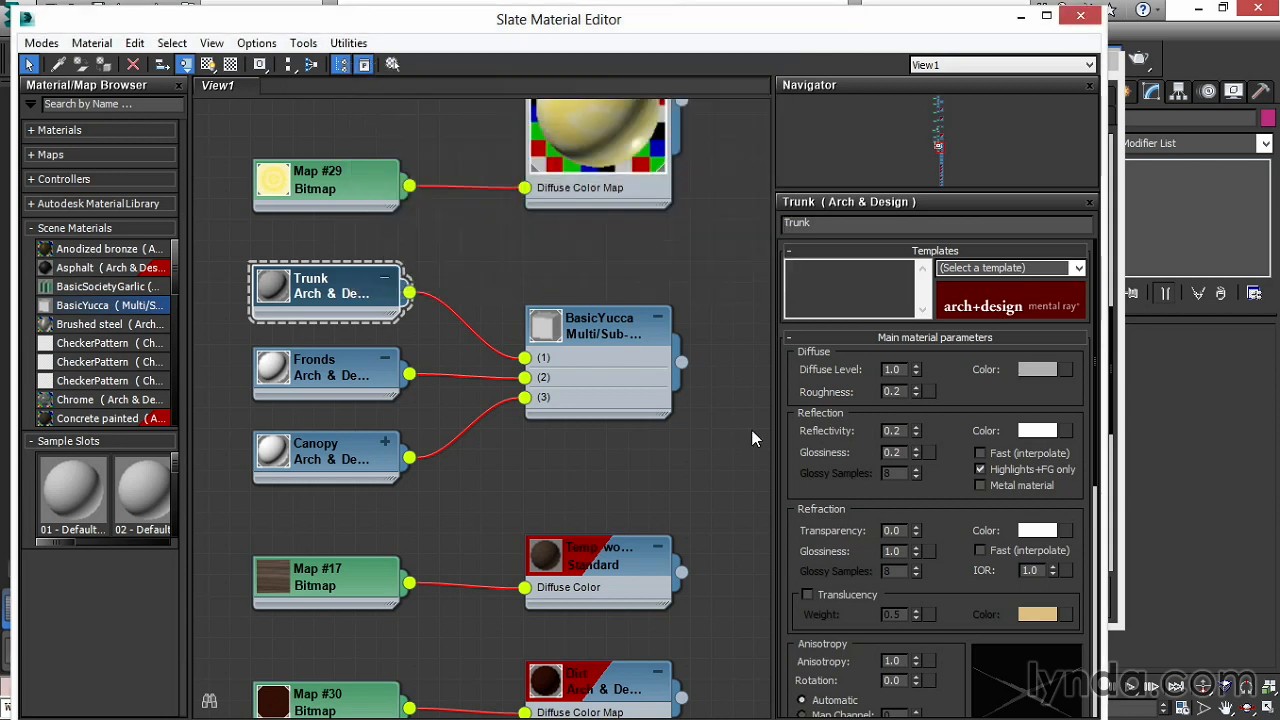
{"action": "left_click", "coordinate": [1082, 16]}
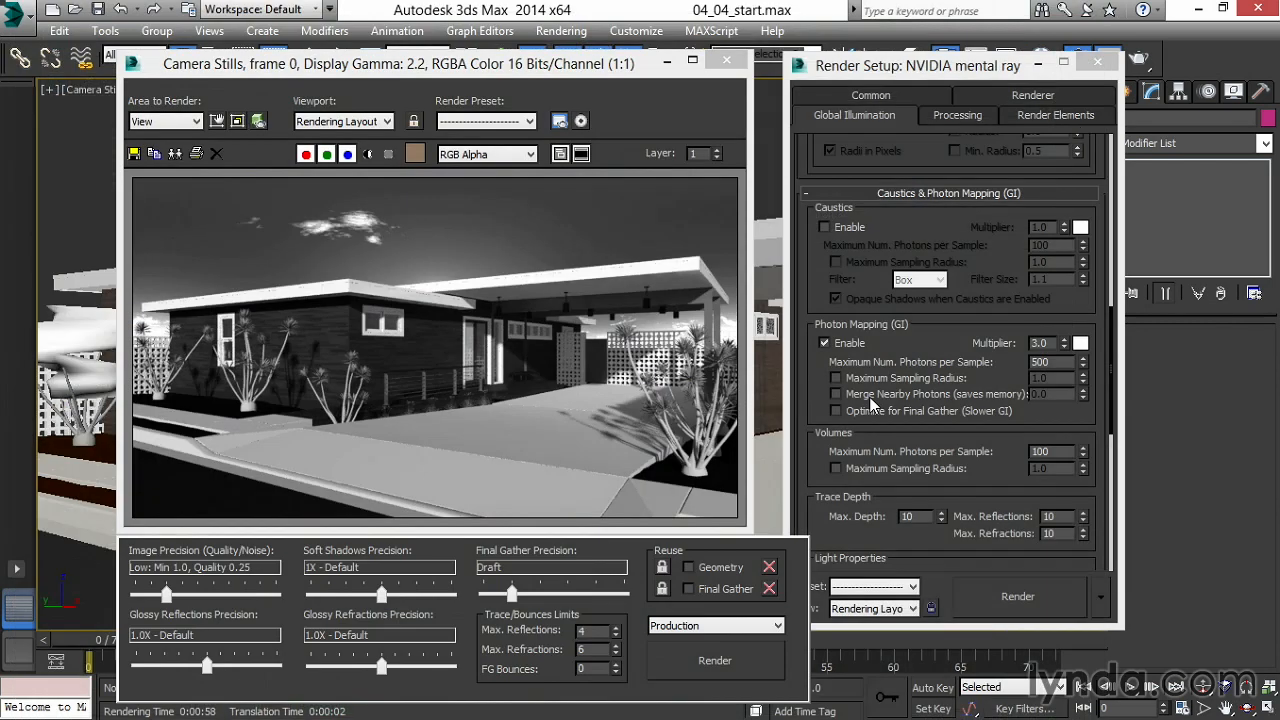
Set the area to render to Region and fit the region around the large yucca and patterned block wall beside the driveway
{"action": "left_click", "coordinate": [218, 120]}
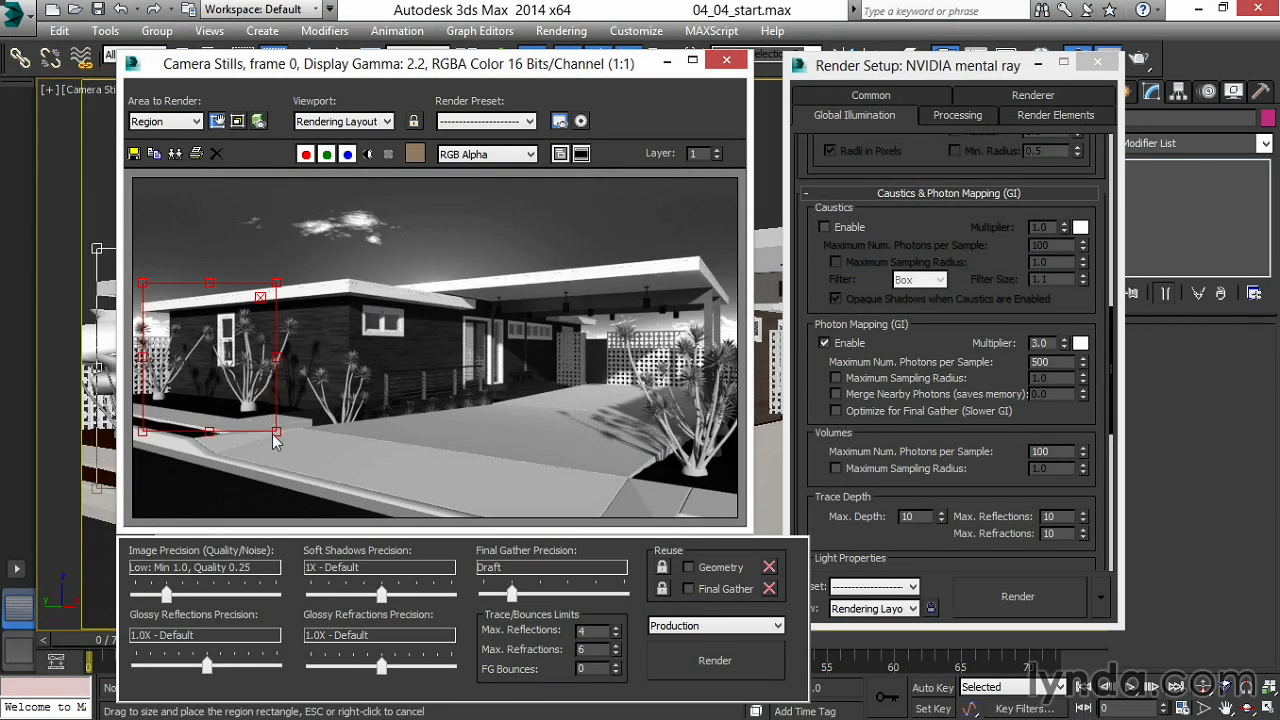
{"action": "left_click_drag", "start_coordinate": [276, 431], "coordinate": [337, 450]}
{"action": "left_click_drag", "start_coordinate": [237, 387], "coordinate": [632, 423]}
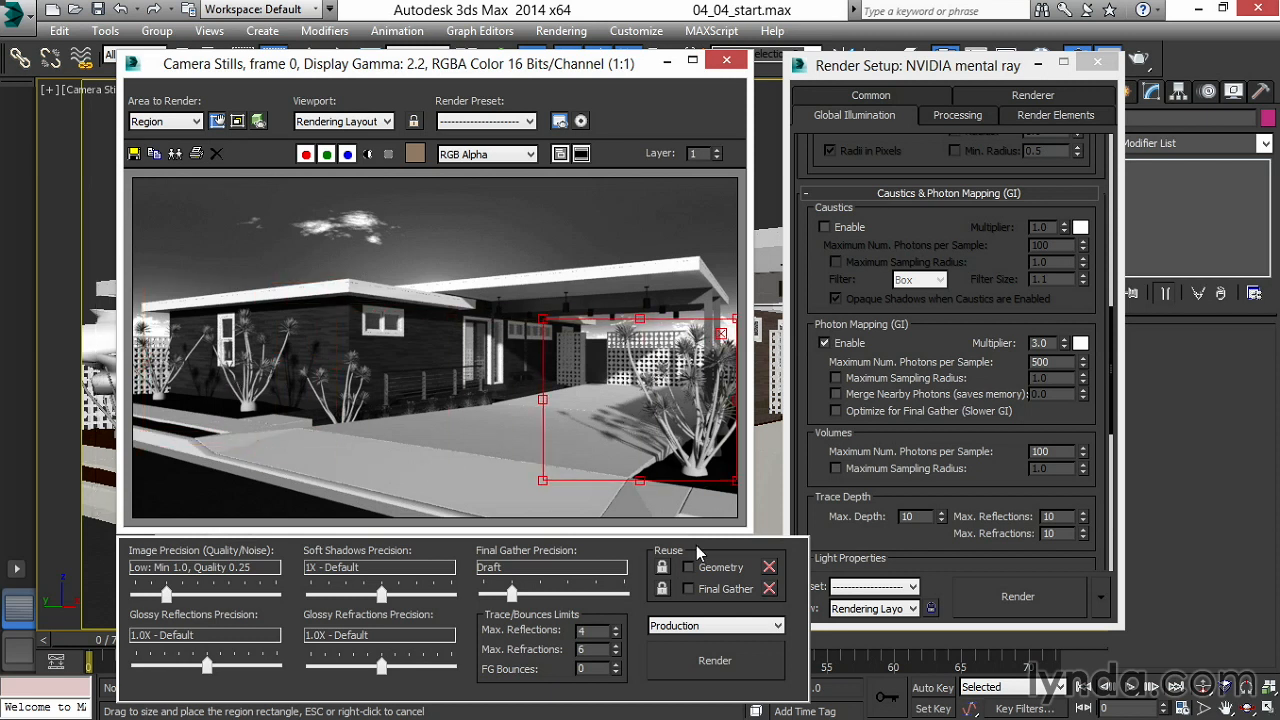
Render the region around the large yucca and the patterned block wall
{"action": "left_click", "coordinate": [716, 668]}
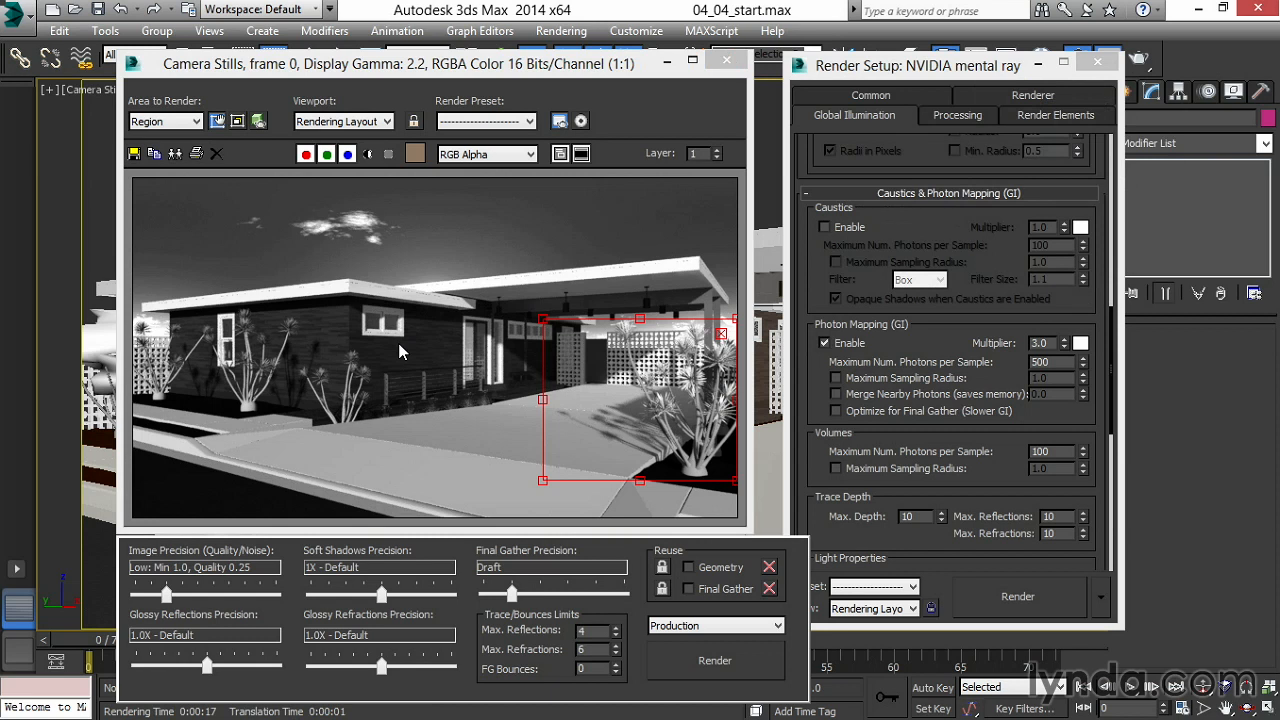
Enable Self Illumination (Glow) on the BasicYucca material's Fronds sub-material, start a test render of the region and stop it early
{"action": "key", "text": "m"}
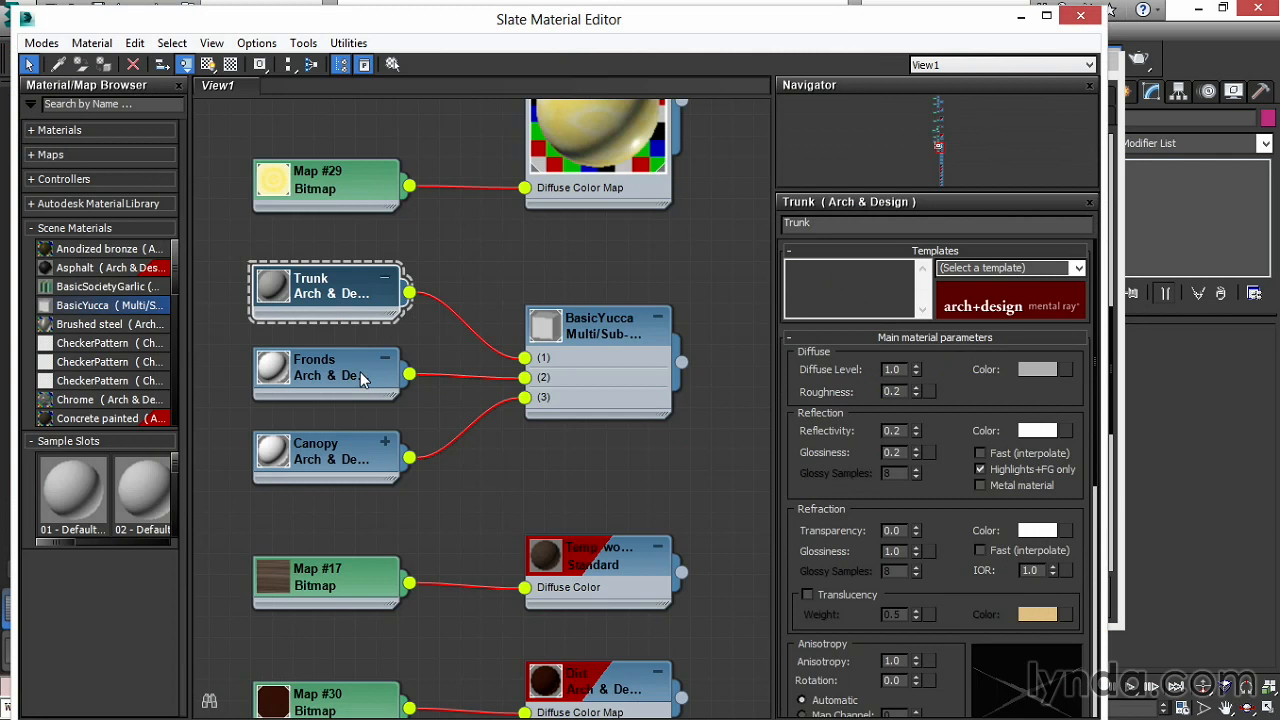
{"action": "double_click", "coordinate": [360, 372]}
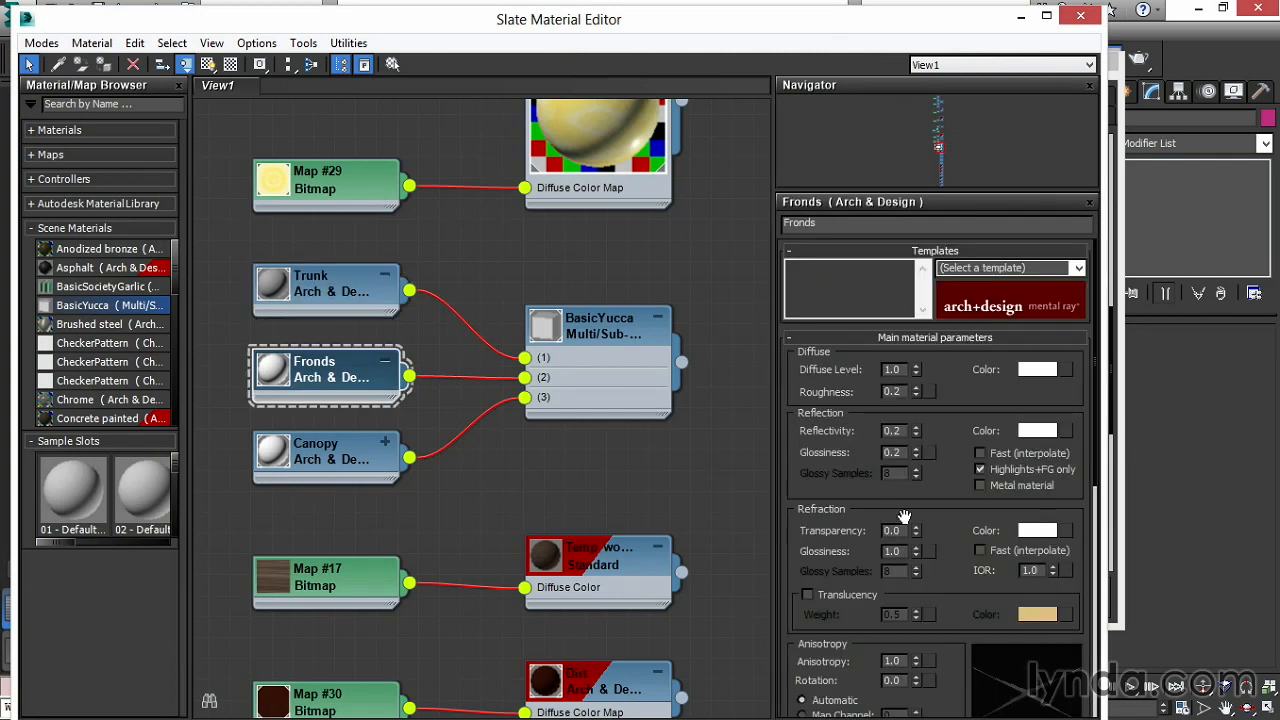
{"action": "scroll", "coordinate": [904, 516], "scroll_direction": "down", "scroll_amount": 5}
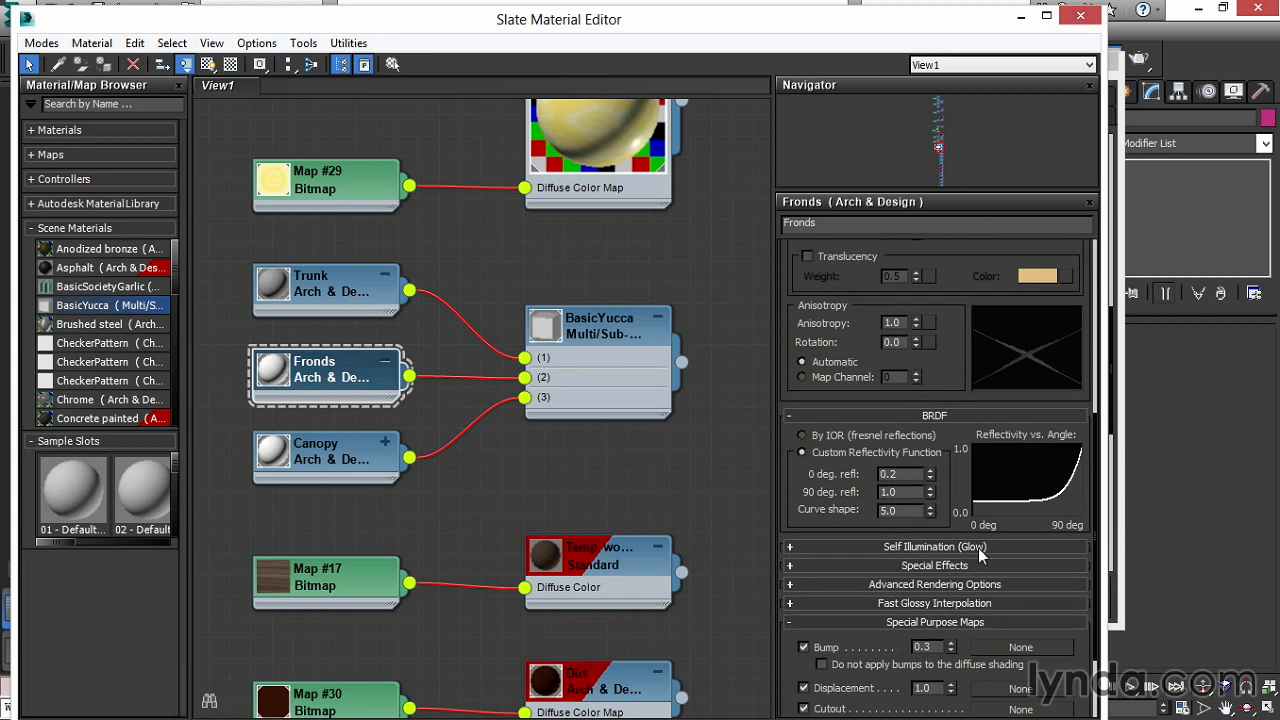
{"action": "left_click", "coordinate": [982, 547]}
{"action": "left_click", "coordinate": [862, 510]}
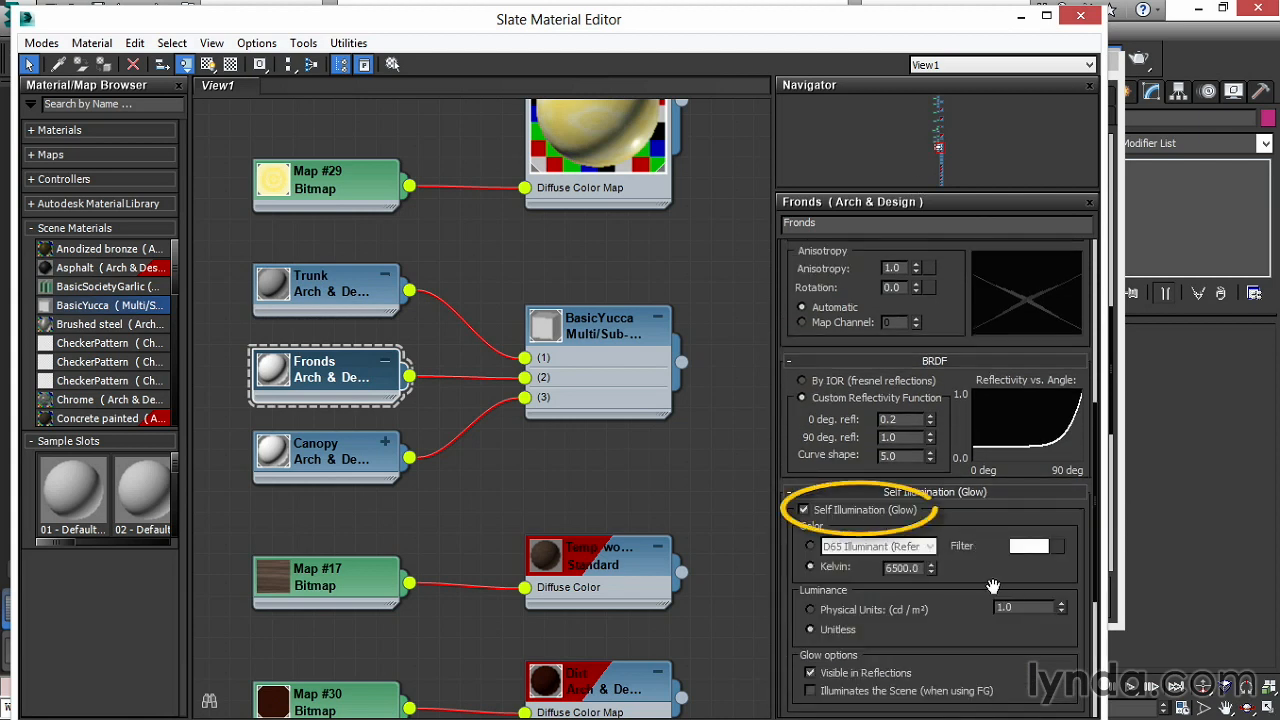
{"action": "left_click_drag", "start_coordinate": [960, 618], "coordinate": [960, 541]}
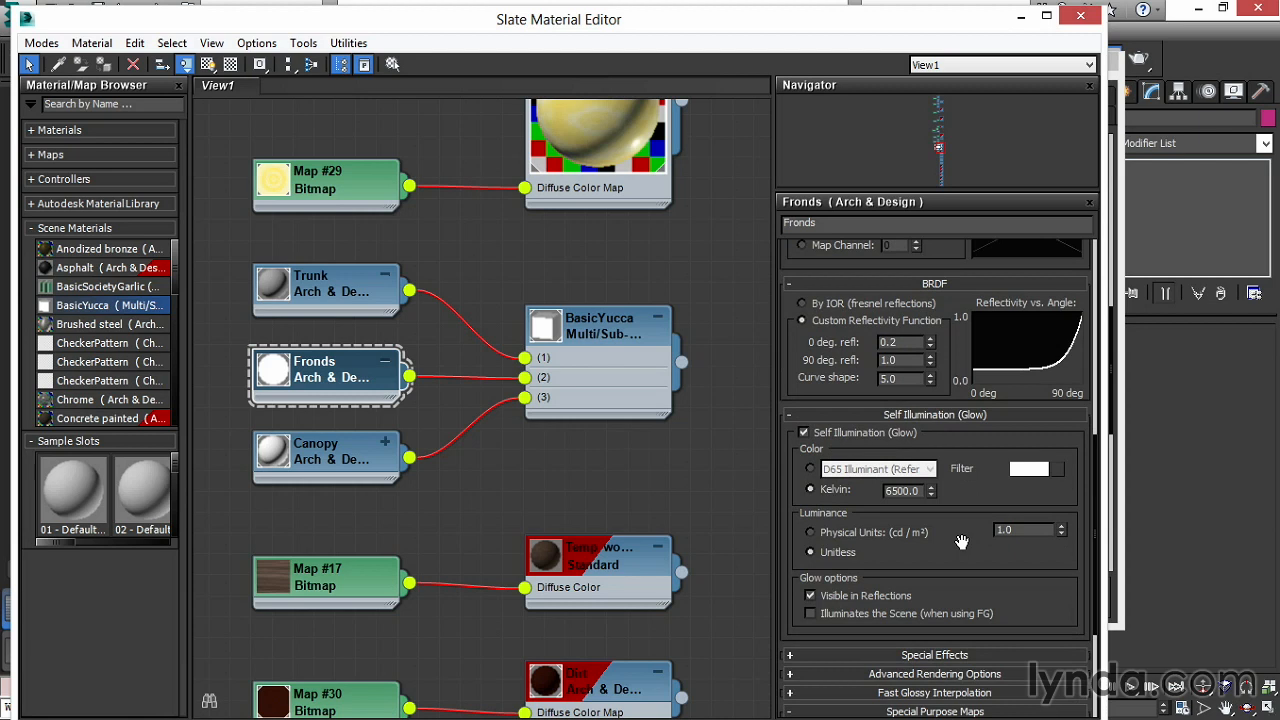
{"action": "left_click", "coordinate": [1178, 92]}
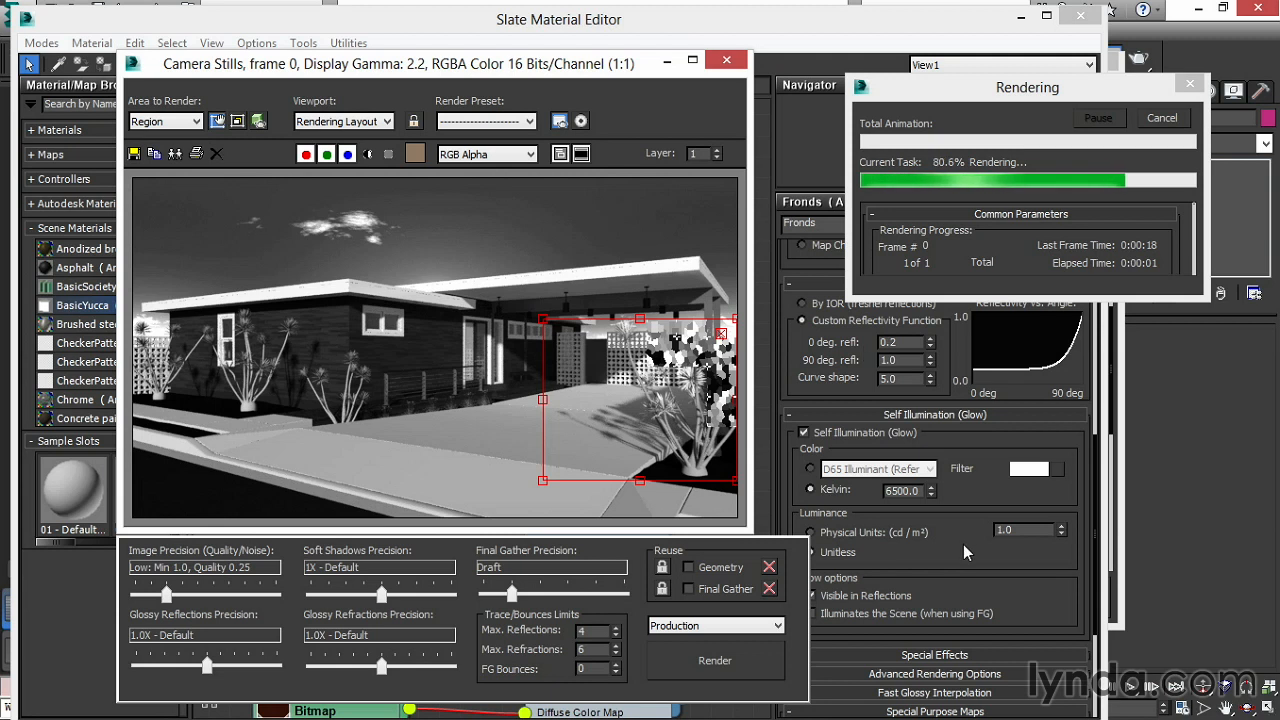
{"action": "key", "text": "Escape"}
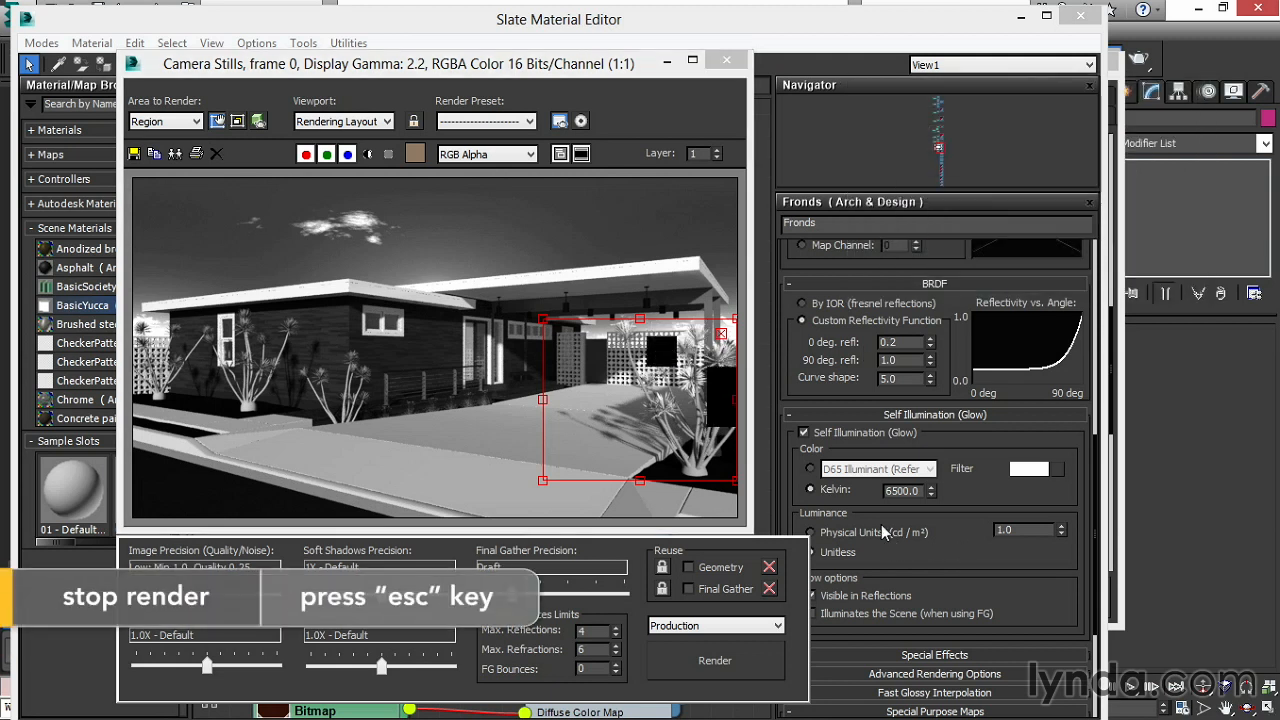
Set the Fronds glow luminance to Physical Units at 3000 cd/m² and render the region again
{"action": "left_click", "coordinate": [879, 531]}
{"action": "left_click_drag", "start_coordinate": [1036, 531], "coordinate": [930, 528]}
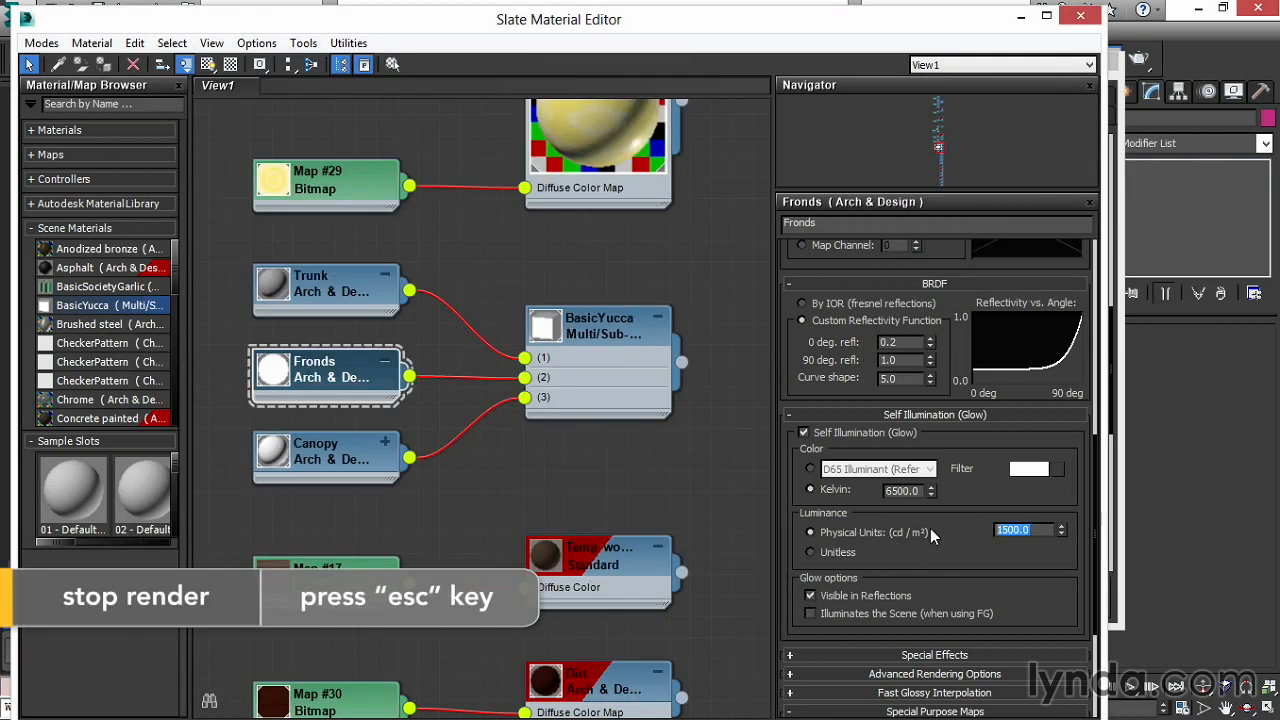
{"action": "type", "text": "3000"}
{"action": "key", "text": "Return"}
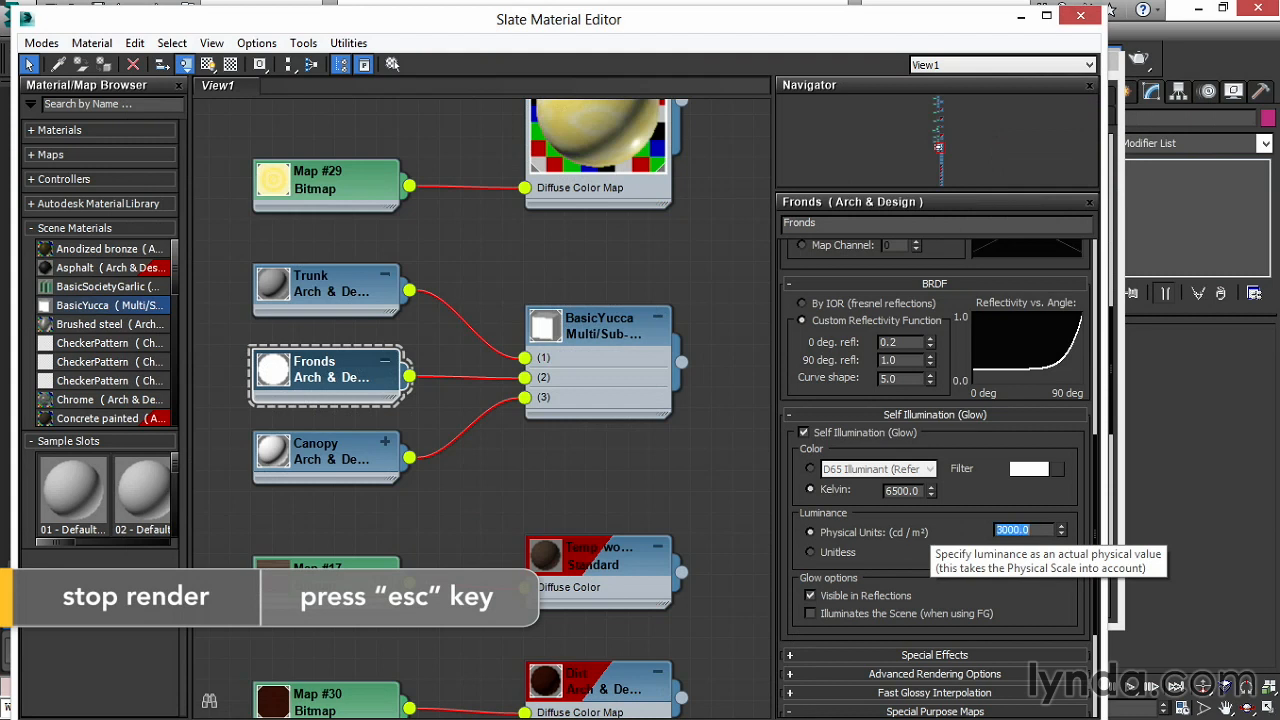
{"action": "left_click", "coordinate": [1152, 58]}
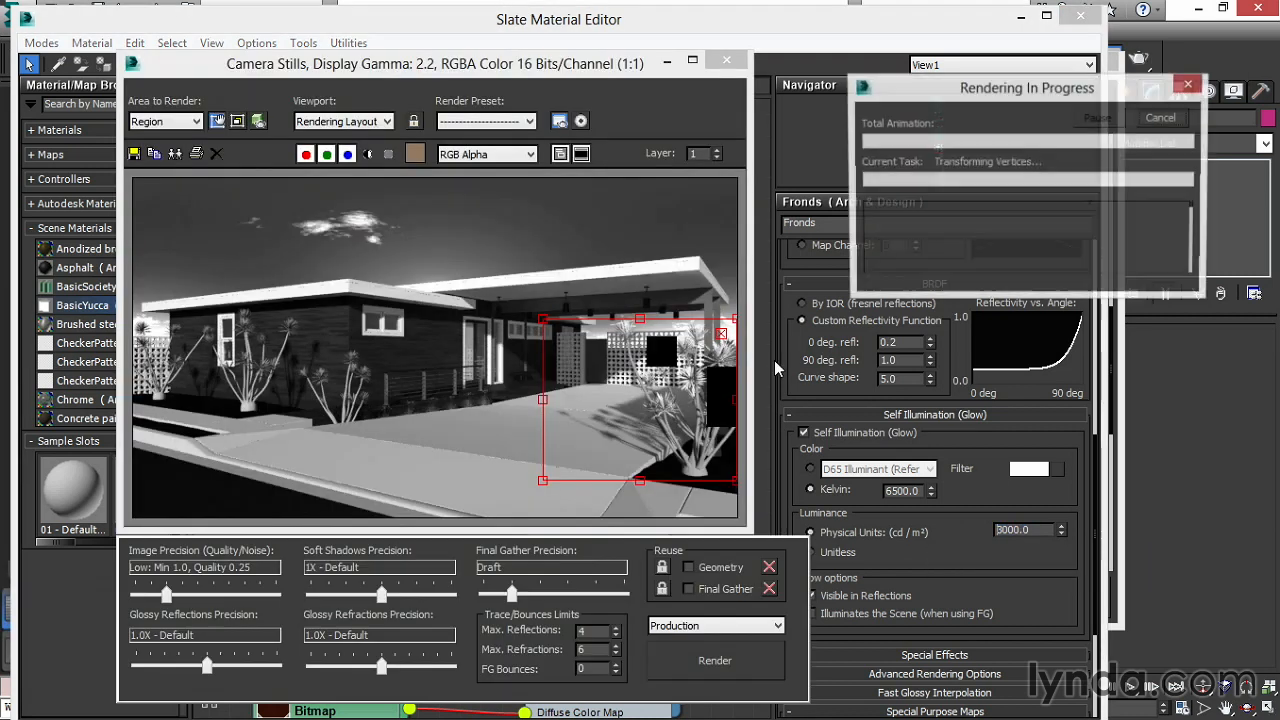